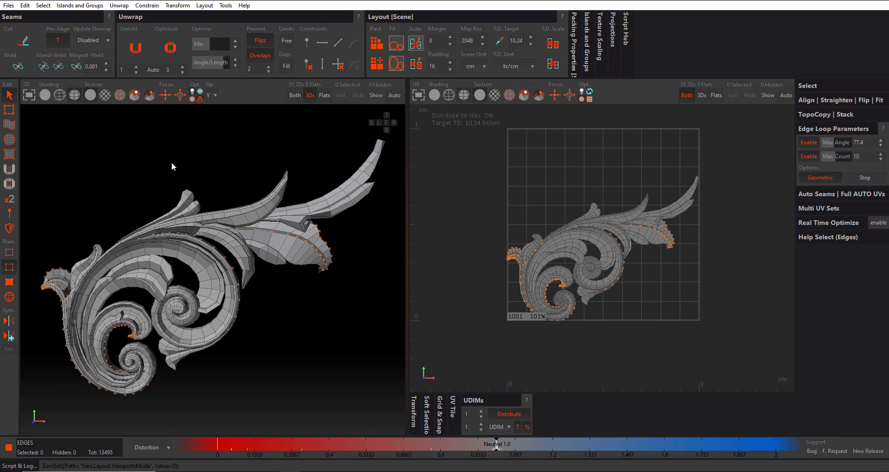
Show the 3D view alone and the UV view alone, and return to the split 3D and UV layout
click(27, 96)
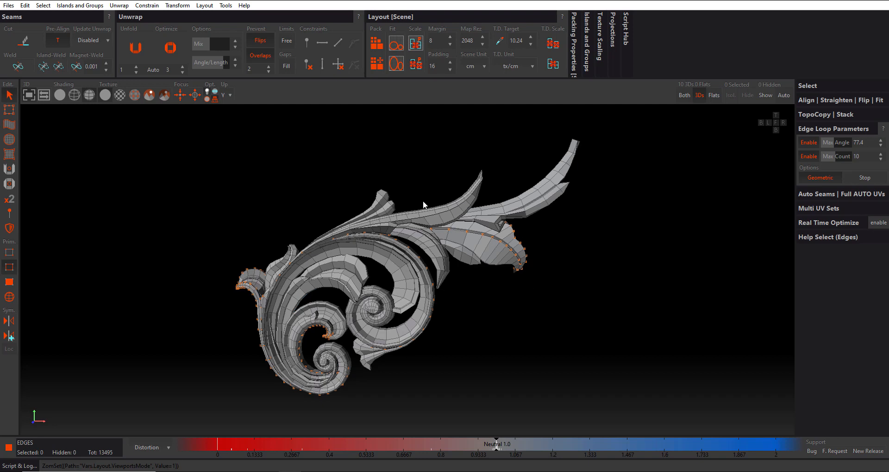
click(46, 98)
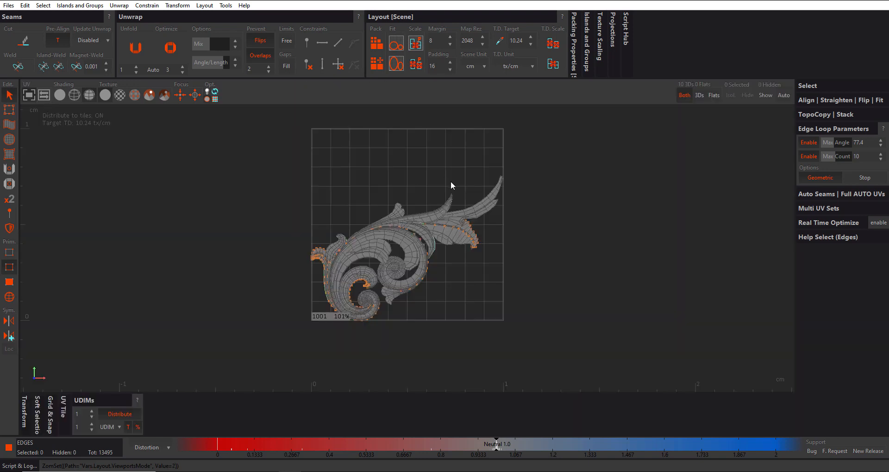
click(28, 96)
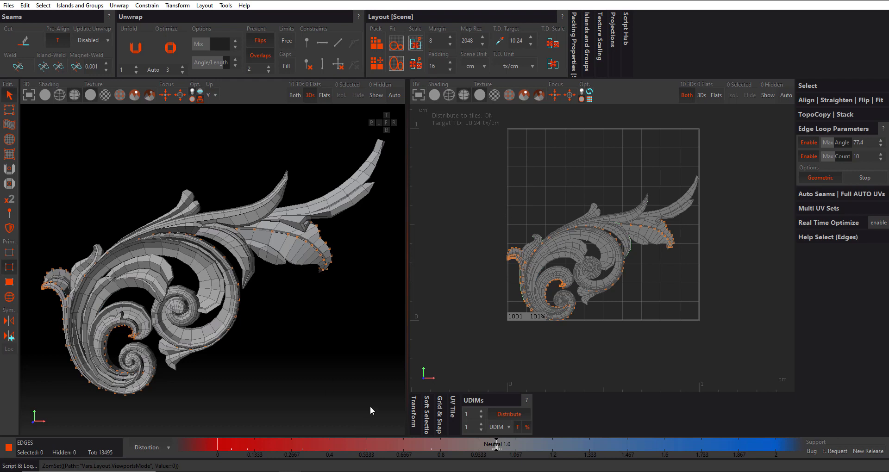
Inspect the ornament from the front, top, left and back, and orbit around to its front side again
click(386, 122)
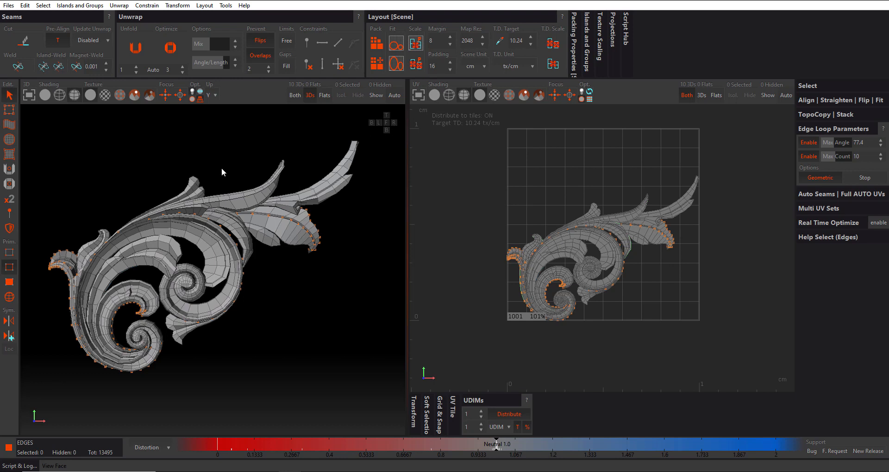
scroll(221, 168, up, 3)
scroll(221, 168, down, 2)
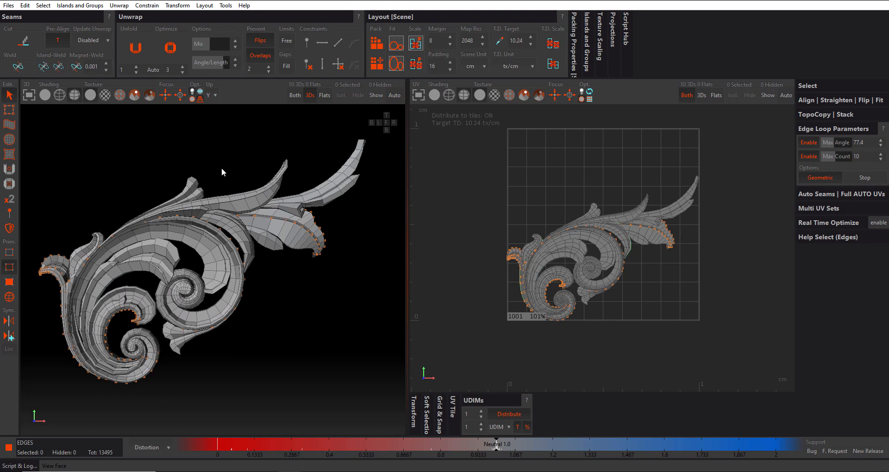
click(387, 115)
click(379, 122)
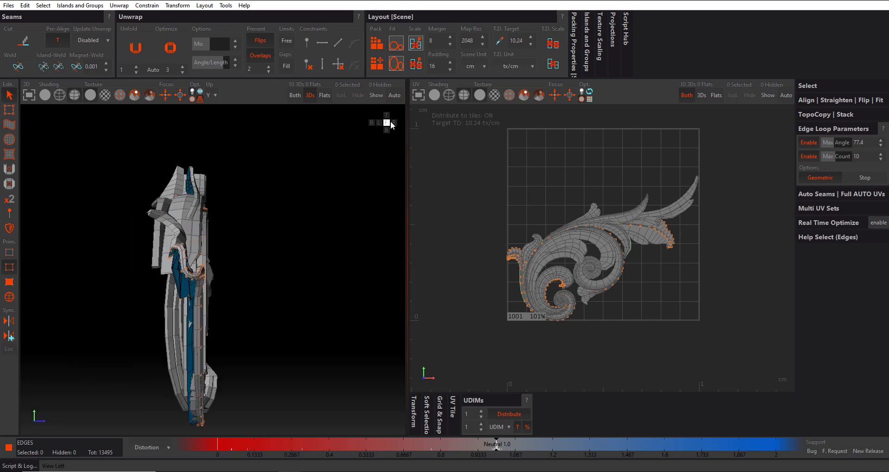
click(372, 123)
scroll(253, 199, down, 3)
scroll(254, 200, up, 2)
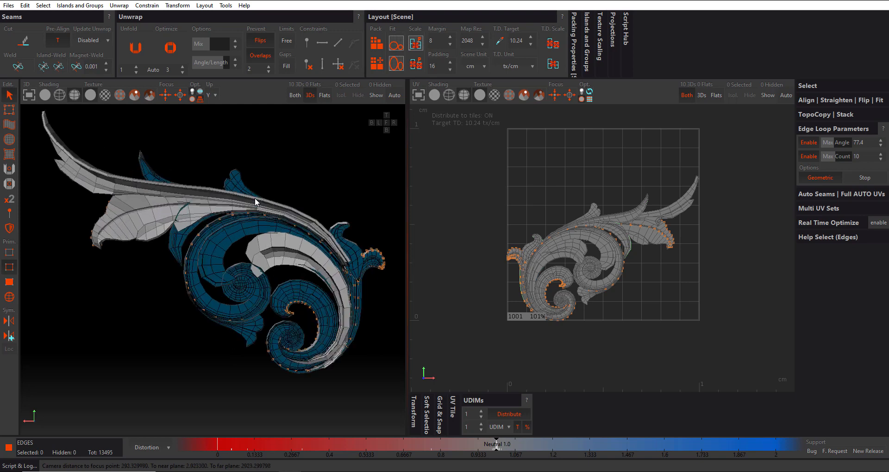
alt+drag(274, 183, 190, 184)
scroll(190, 187, down, 3)
alt+drag(234, 239, 213, 217)
alt+middle_drag(213, 217, 234, 237)
scroll(235, 238, up, 2)
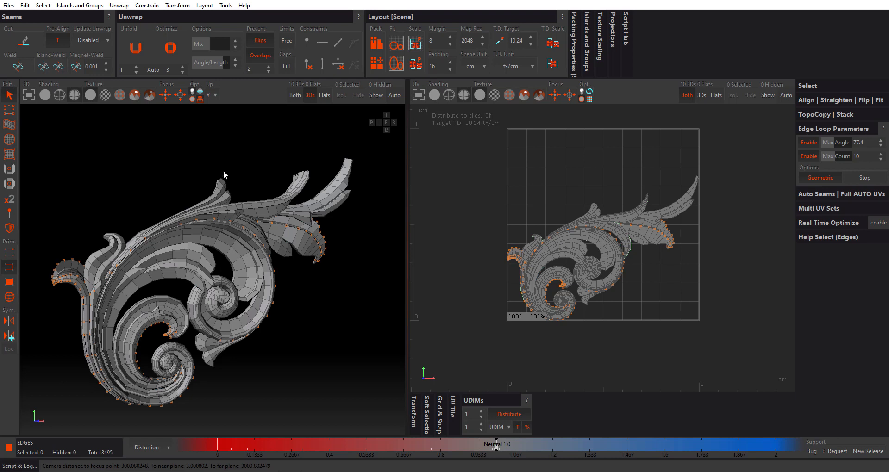
click(200, 99)
click(200, 99)
click(199, 99)
click(200, 100)
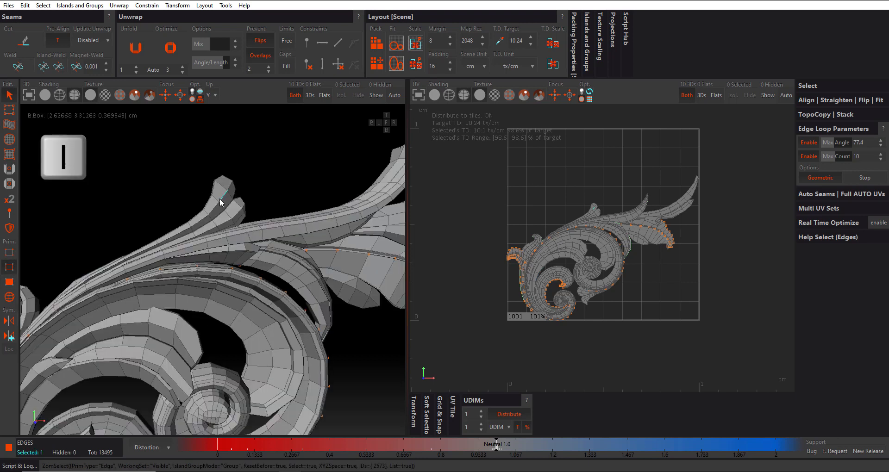
Isolate the small upper leaf and the forked upper leaf in turn, showing all islands again after each one
key(i)
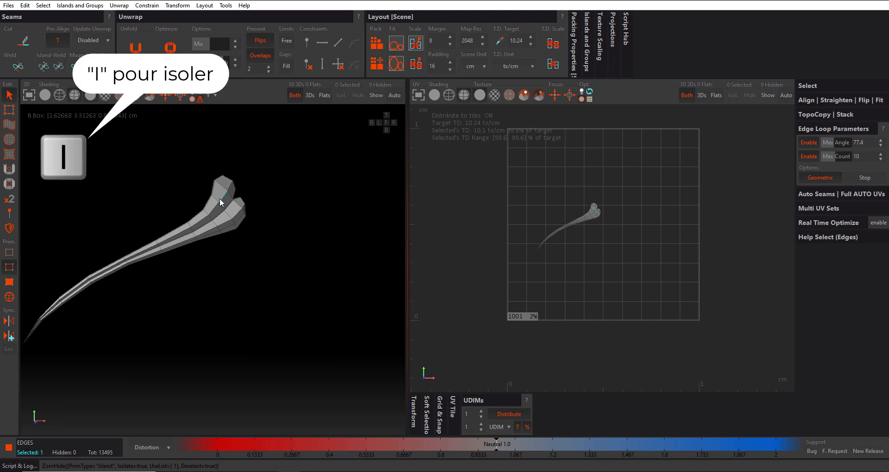
key(i)
click(282, 213)
key(i)
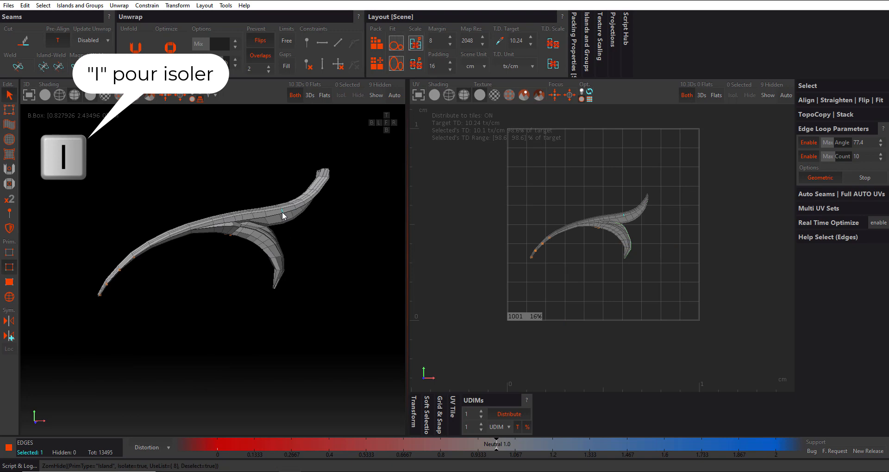
key(i)
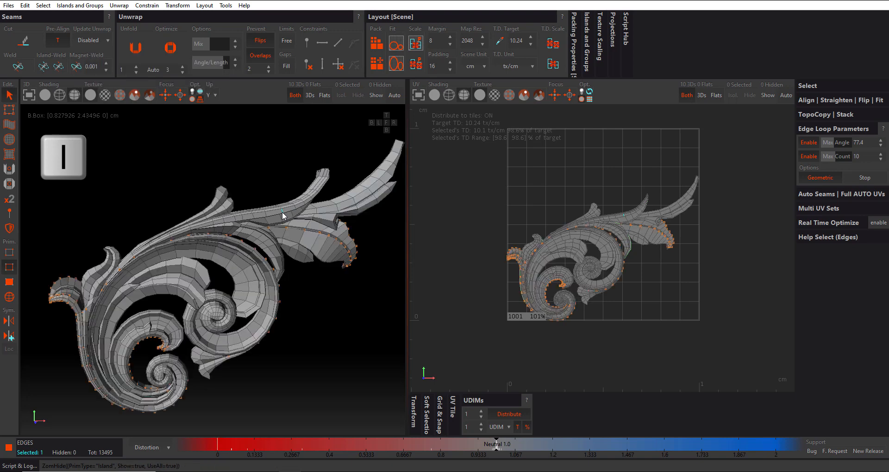
Isolate the long leaf with the pointed tip by one of its edges, show all islands again and clear the selection
click(316, 242)
key(i)
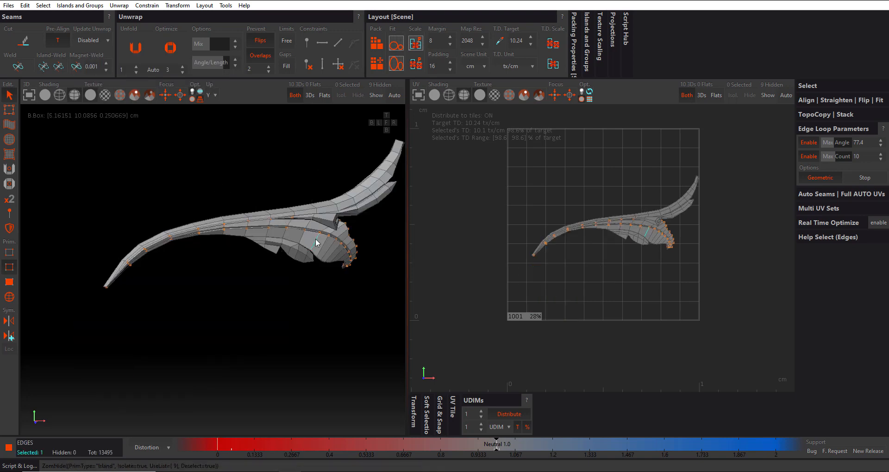
key(i)
scroll(245, 248, down, 3)
alt+drag(245, 248, 273, 248)
alt+middle_drag(273, 248, 295, 219)
click(282, 284)
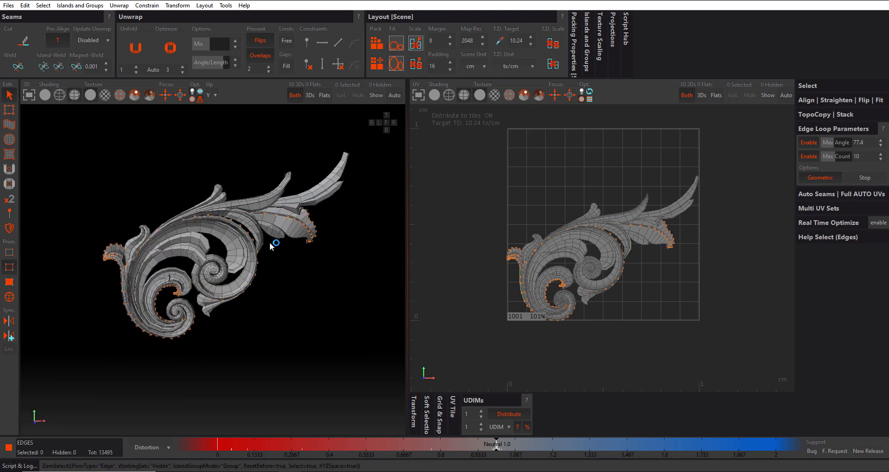
scroll(231, 214, up, 2)
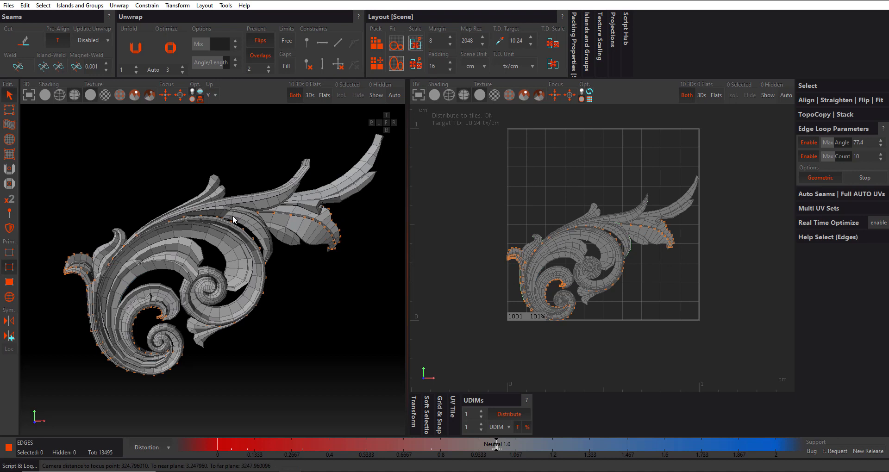
Turn on Auto isolation in the 3D viewport and select an edge on the long pointed leaf to isolate it, then deselect
click(395, 99)
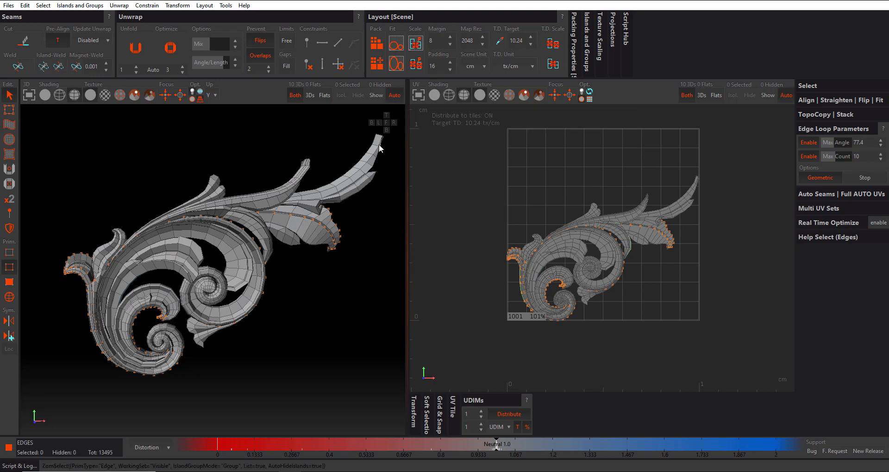
click(337, 192)
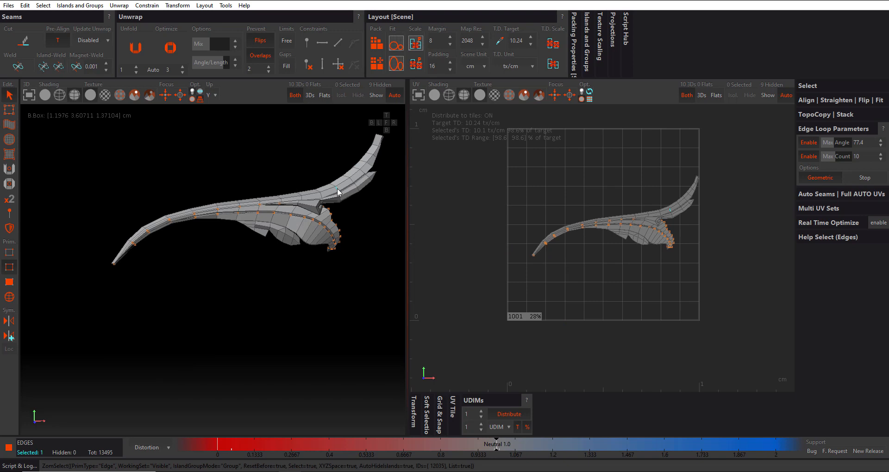
alt+drag(331, 194, 317, 196)
alt+middle_drag(317, 197, 295, 227)
alt+drag(294, 227, 333, 267)
click(334, 270)
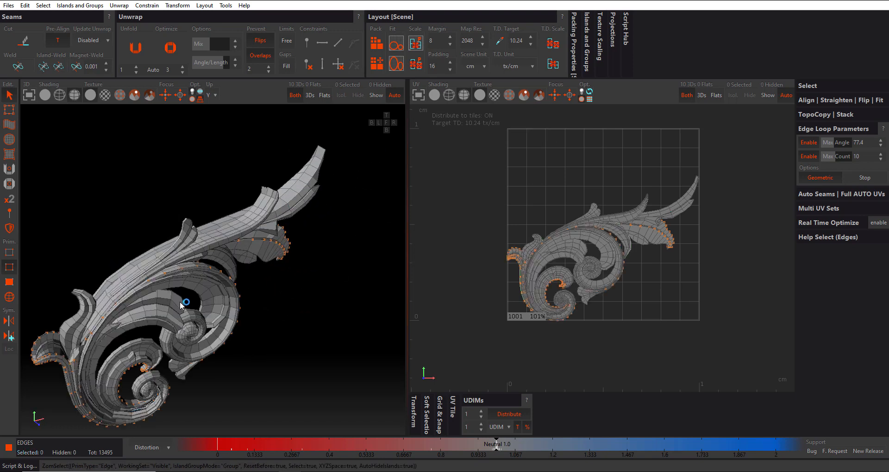
Select edges on the inner curled leaf and the lower spiral to auto-isolate each island, clearing the selection after each
alt+drag(206, 290, 199, 232)
click(161, 229)
click(229, 281)
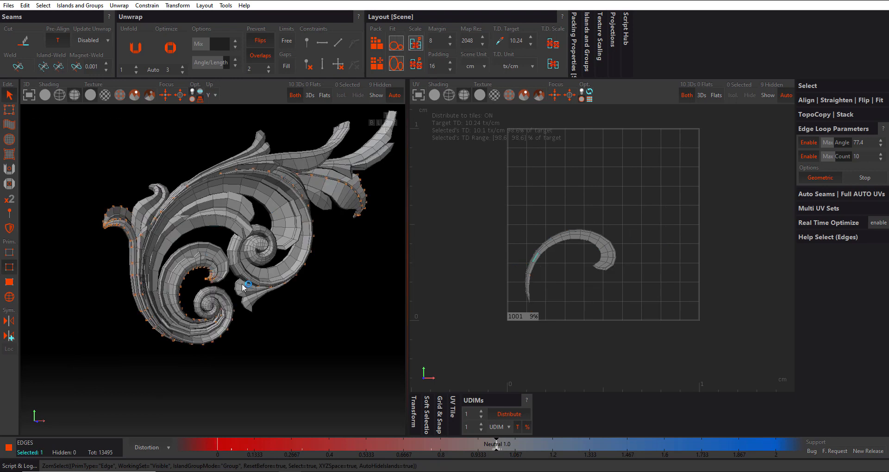
click(268, 274)
click(272, 303)
click(207, 304)
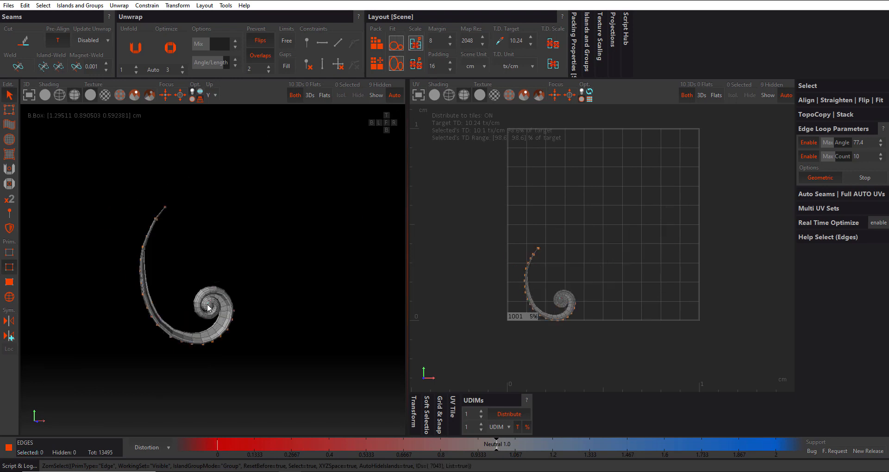
click(327, 278)
Turn off Auto isolation for selected islands in the 3D viewport
alt+drag(234, 194, 243, 165)
alt+middle_drag(243, 165, 204, 241)
click(397, 96)
scroll(215, 254, up, 3)
scroll(232, 277, down, 2)
alt+middle_drag(231, 280, 233, 253)
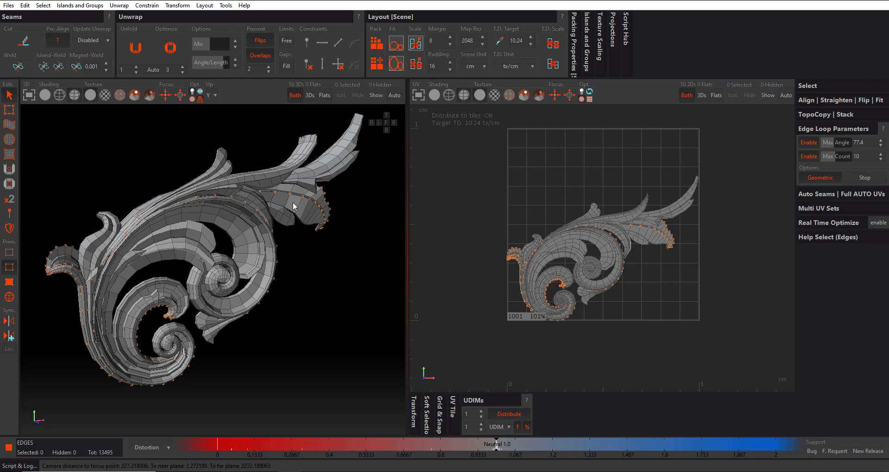
Isolate the long pointed leaf without selecting any of its edges, and bring all islands back
key(i)
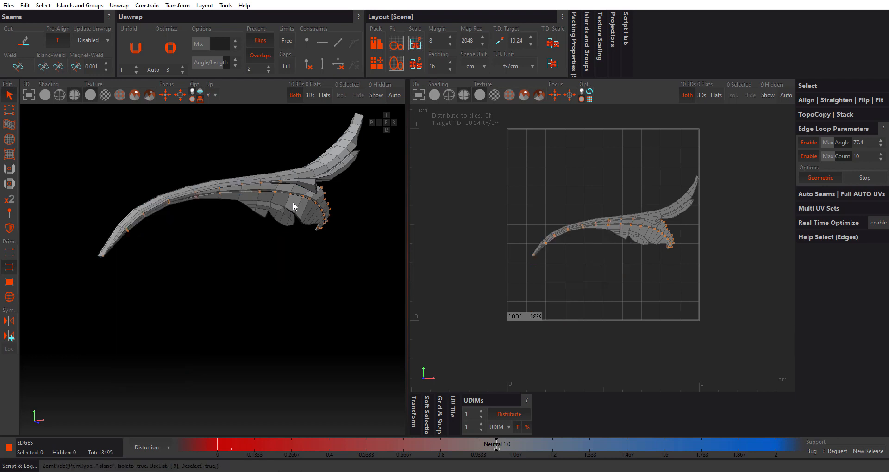
key(i)
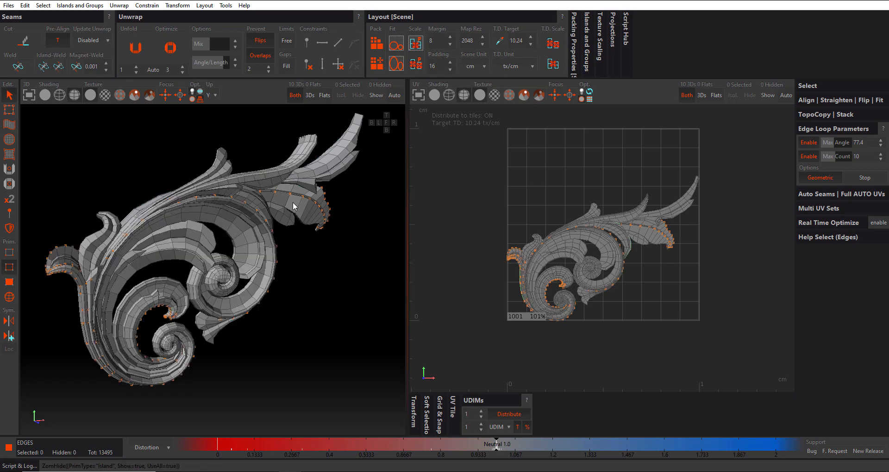
mouse_move(301, 222)
middle_down()
mouse_move(273, 221)
mouse_move(282, 204)
mouse_move(287, 216)
middle_up()
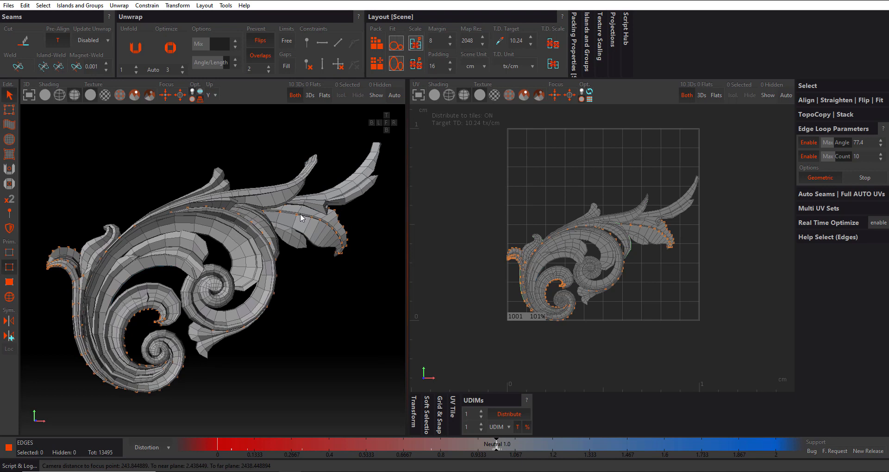
scroll(301, 217, up, 2)
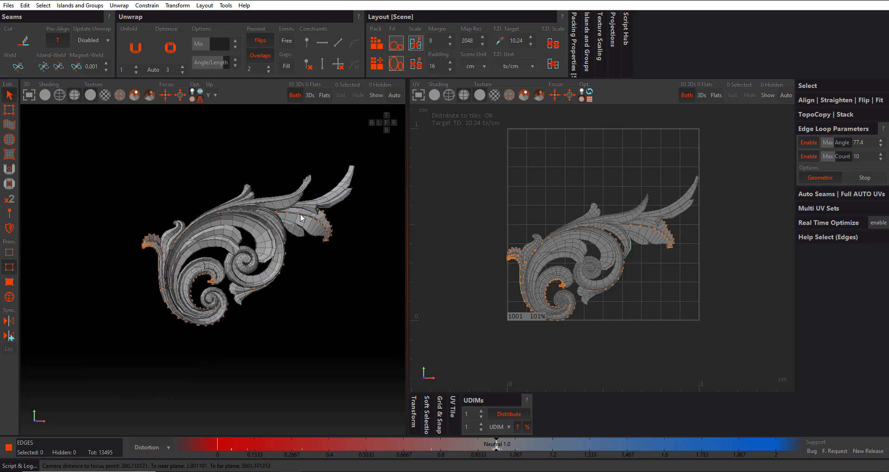
scroll(301, 215, down, 2)
alt+drag(300, 215, 209, 284)
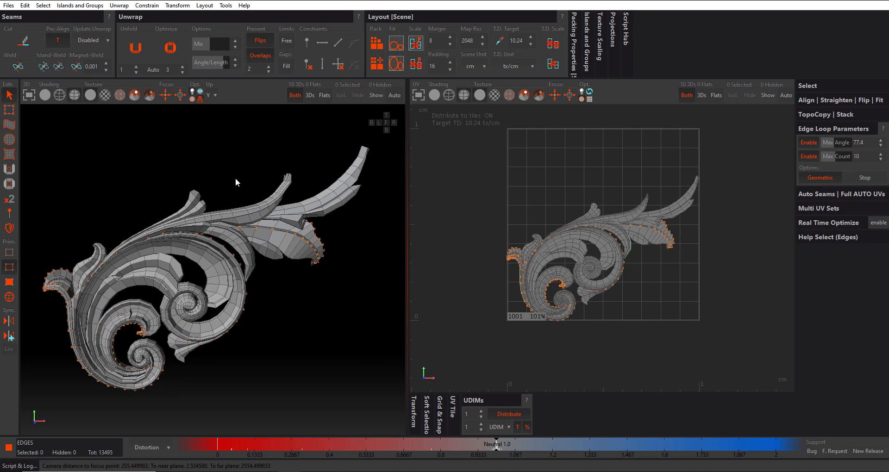
alt+drag(233, 193, 259, 197)
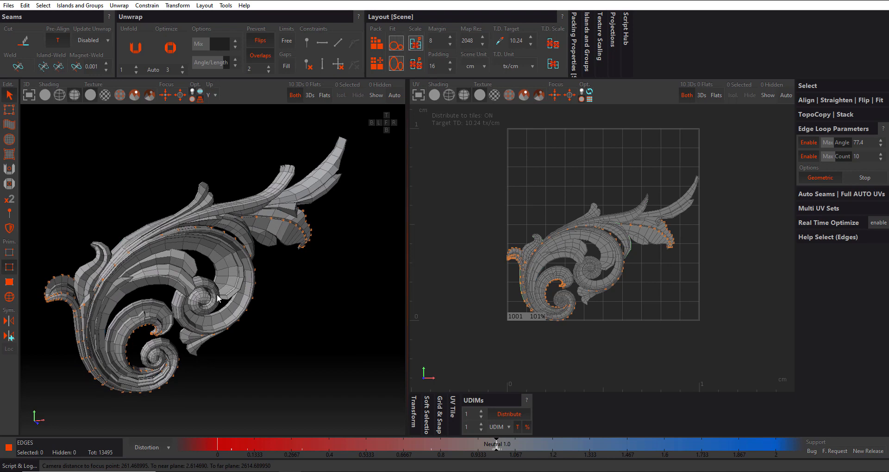
scroll(185, 272, up, 2)
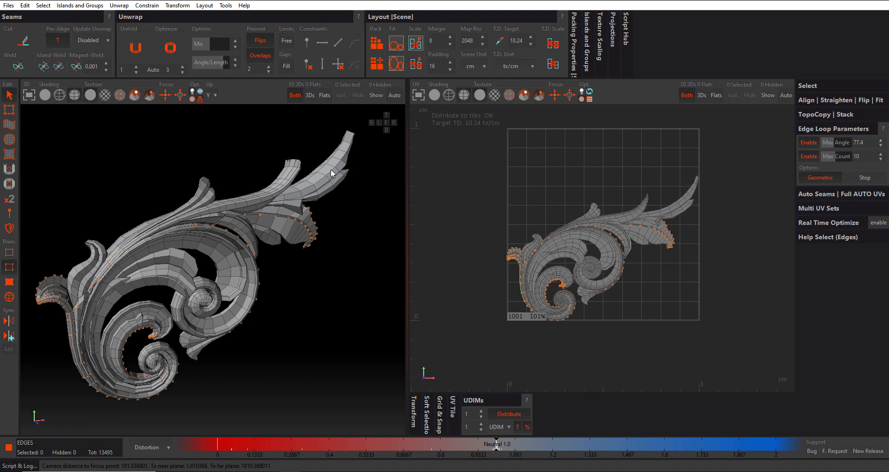
Hide the long pointed leaf, the inner curled leaves and the large scroll one by one
key(h)
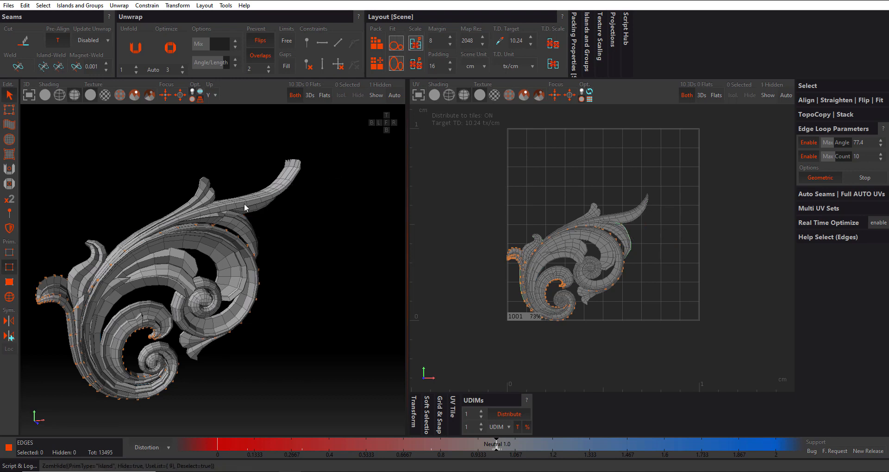
key(h)
key(h)
key(h)
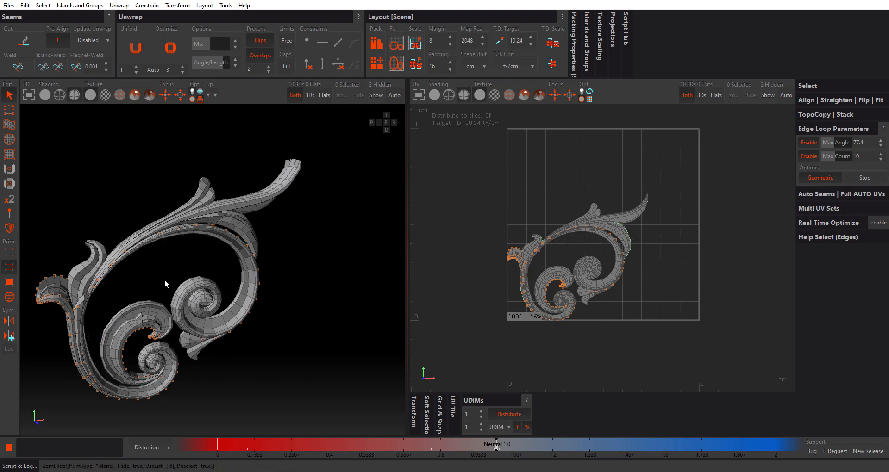
alt+drag(204, 298, 241, 256)
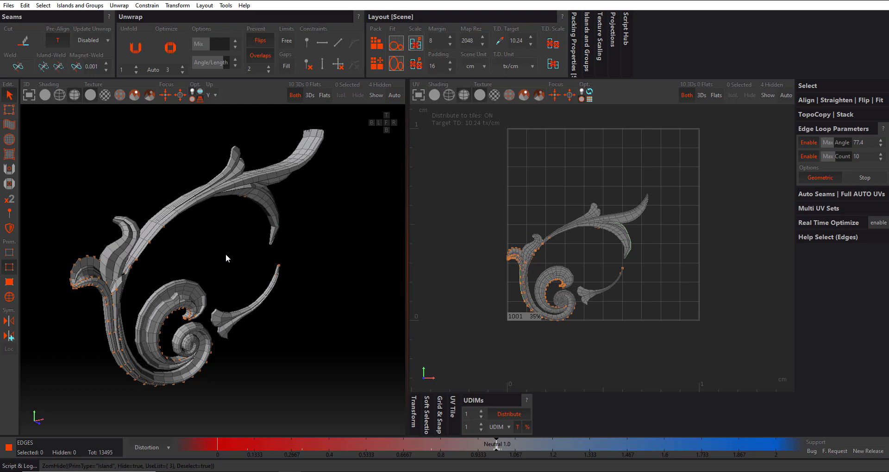
Show all hidden islands again and return the 3D view to the front
key(y)
scroll(226, 254, down, 2)
scroll(235, 254, up, 1)
click(386, 122)
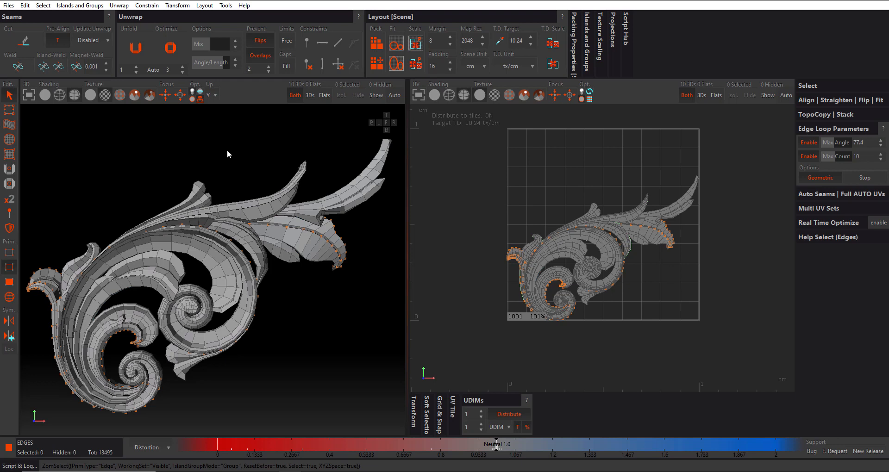
Set the 3D viewport's working set to 3Ds and select an edge near the tip of the small upper leaf
click(308, 97)
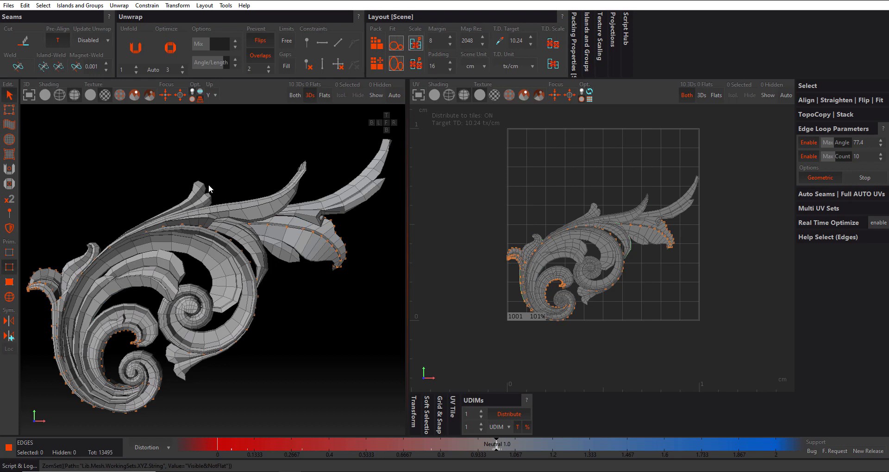
scroll(203, 195, up, 5)
click(185, 199)
alt+drag(165, 222, 159, 242)
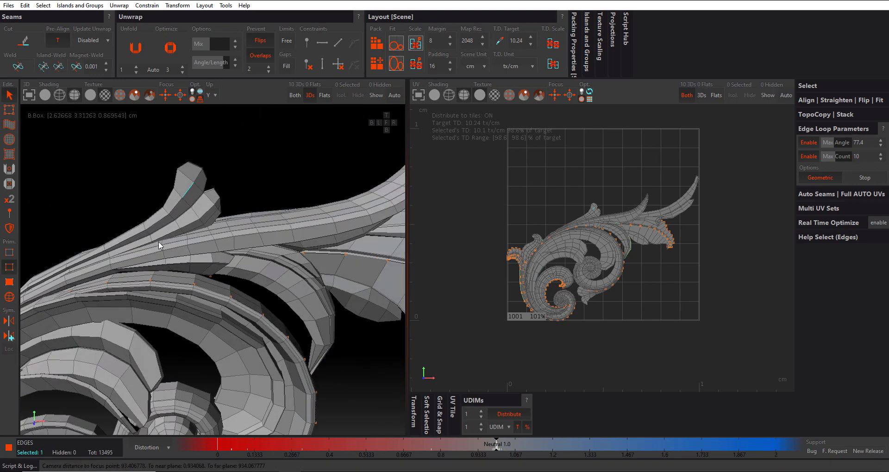
Isolate the small upper leaf for a close-up view of its forked tip
scroll(202, 190, up, 1)
alt+drag(202, 187, 236, 198)
key(i)
scroll(273, 192, up, 1)
alt+drag(296, 190, 325, 180)
scroll(319, 180, up, 4)
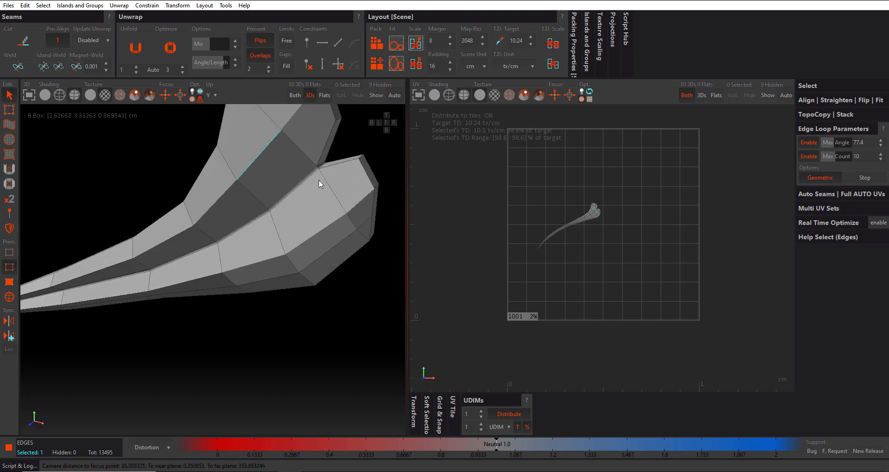
Cut a seam along the edge loop in the groove between the small upper leaf's two lobes and unfold the leaf
scroll(318, 180, up, 3)
scroll(298, 163, up, 2)
double_click(346, 189)
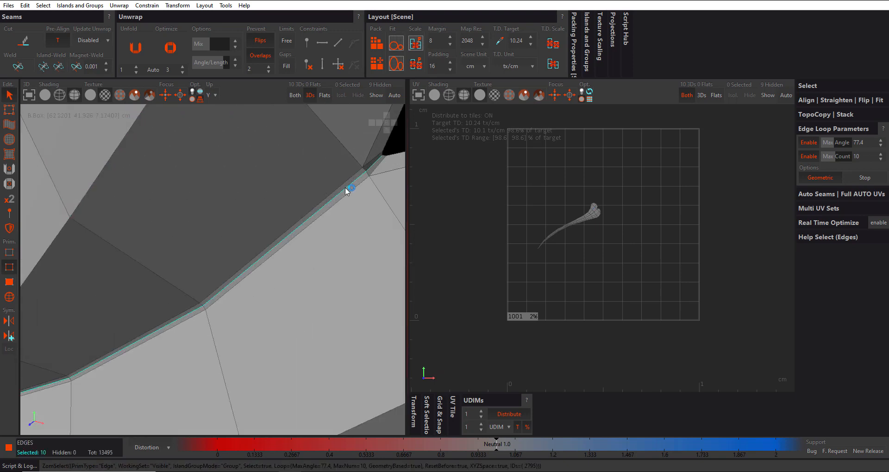
key(c)
scroll(315, 197, down, 2)
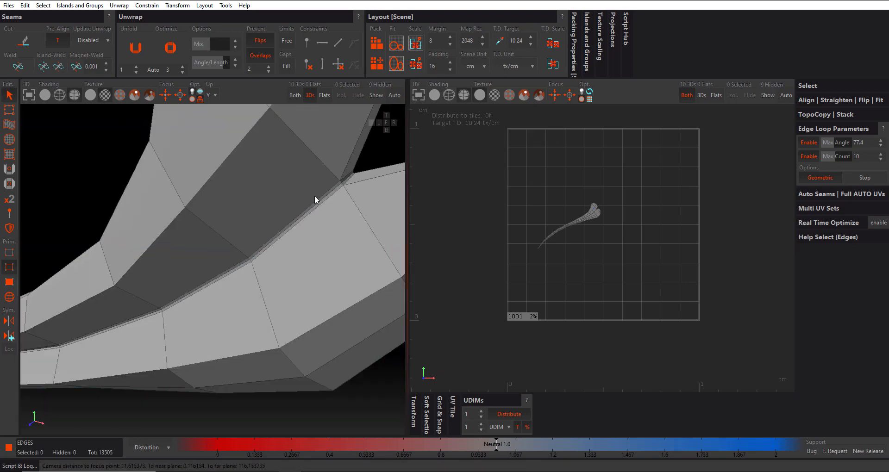
scroll(314, 196, down, 4)
key(u)
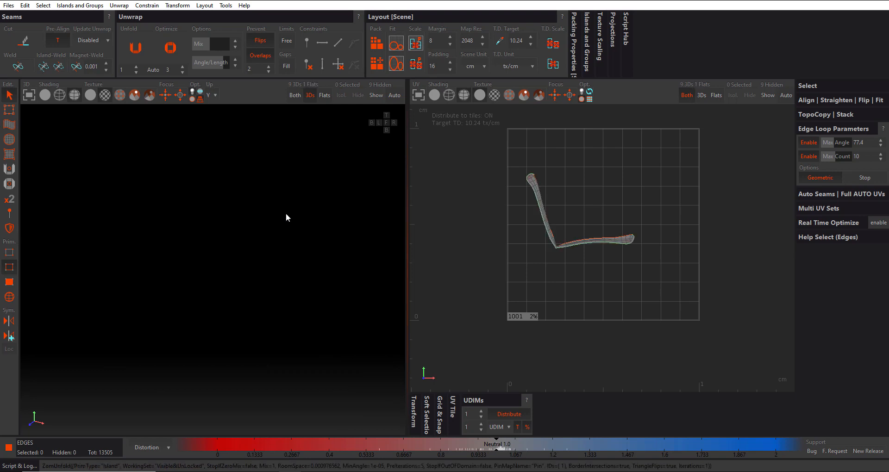
Select the polygons of the leaf's horizontal branch in the UV view and cut it off as its own island
scroll(561, 246, up, 5)
scroll(560, 247, down, 7)
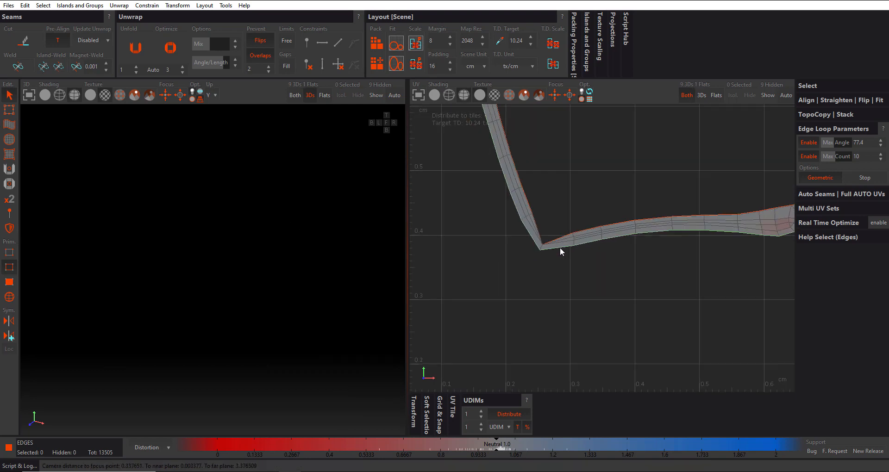
click(9, 282)
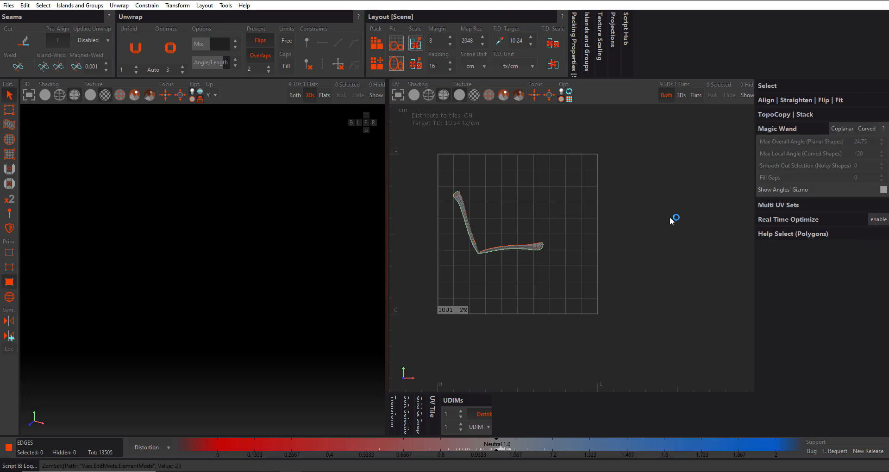
drag(550, 241, 476, 278)
scroll(471, 254, up, 5)
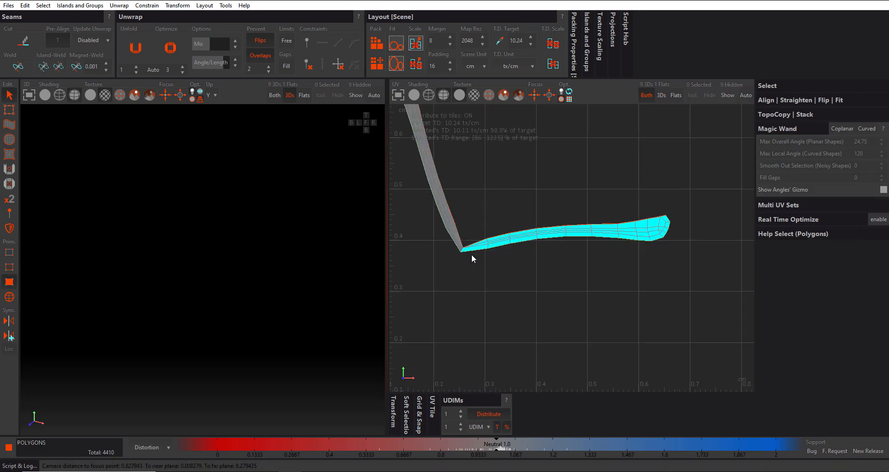
scroll(471, 254, down, 5)
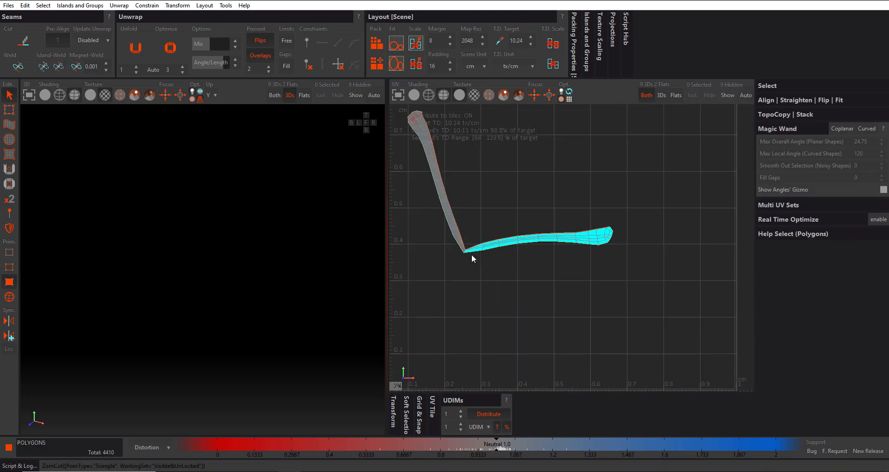
Pack the two leaf halves, unfold them again and repack them into the 1001 UV tile
key(p)
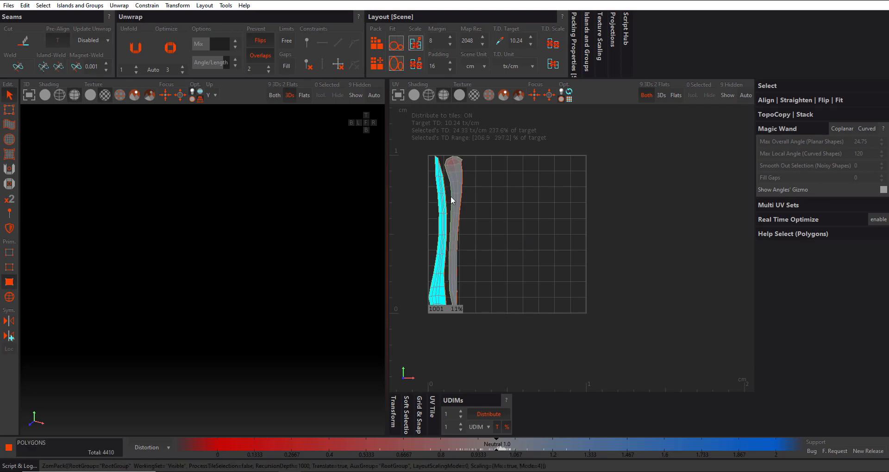
key(u)
key(u)
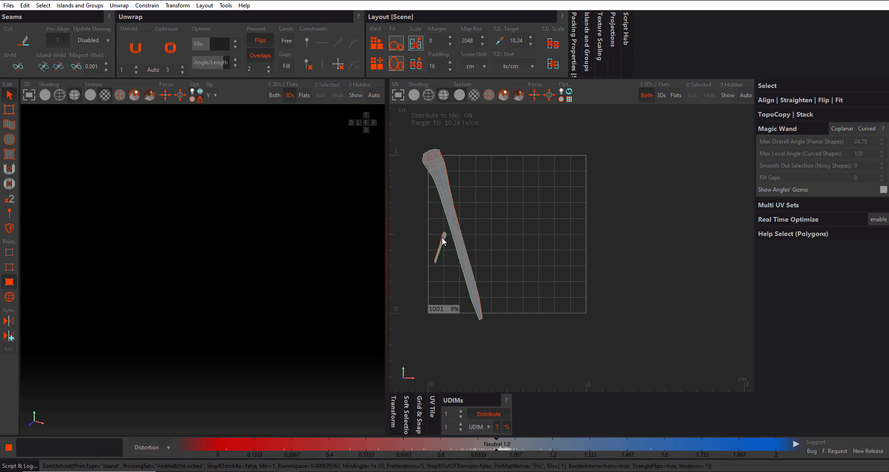
key(p)
scroll(442, 256, up, 5)
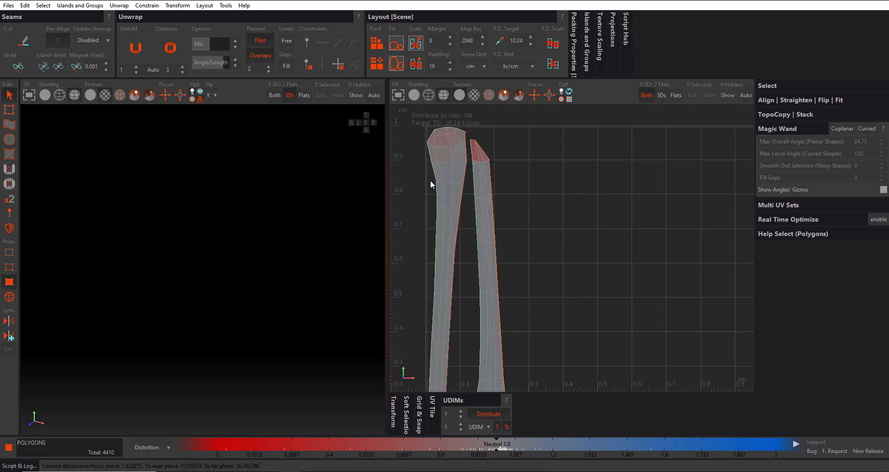
scroll(462, 226, down, 8)
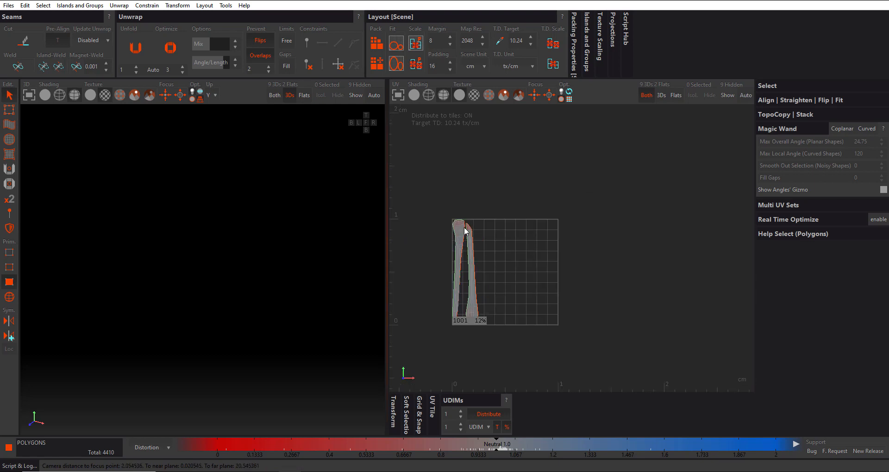
middle_drag(491, 195, 498, 246)
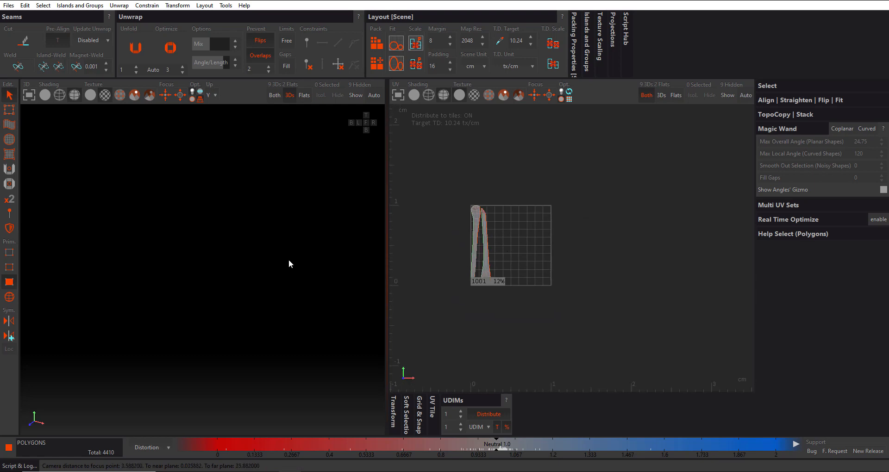
Show all hidden islands, bring the whole ornament into the 3D view and pack every island into the UV tile
key(shift+h)
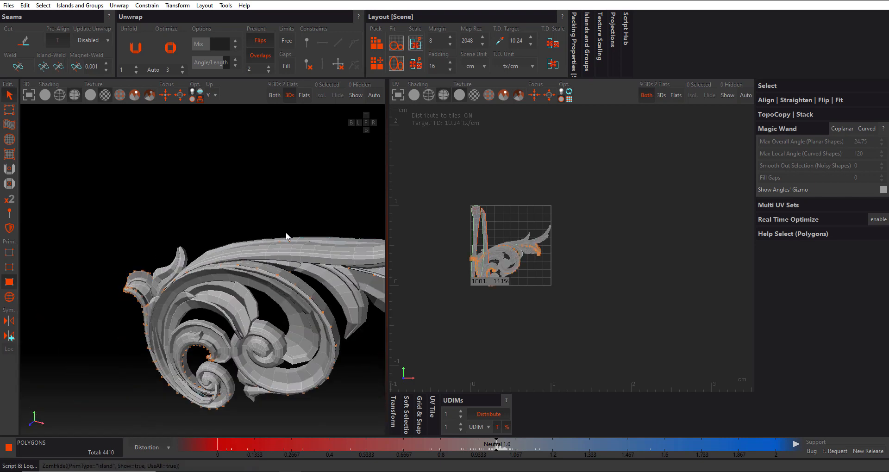
middle_drag(299, 207, 238, 207)
scroll(241, 211, down, 3)
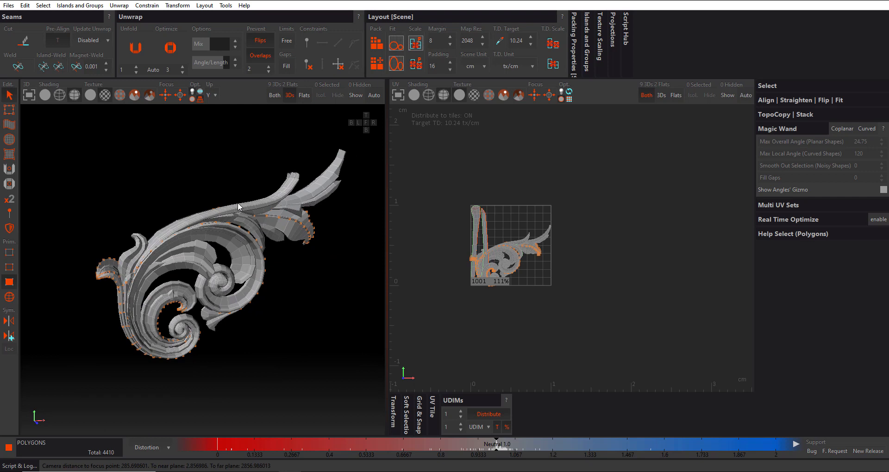
key(p)
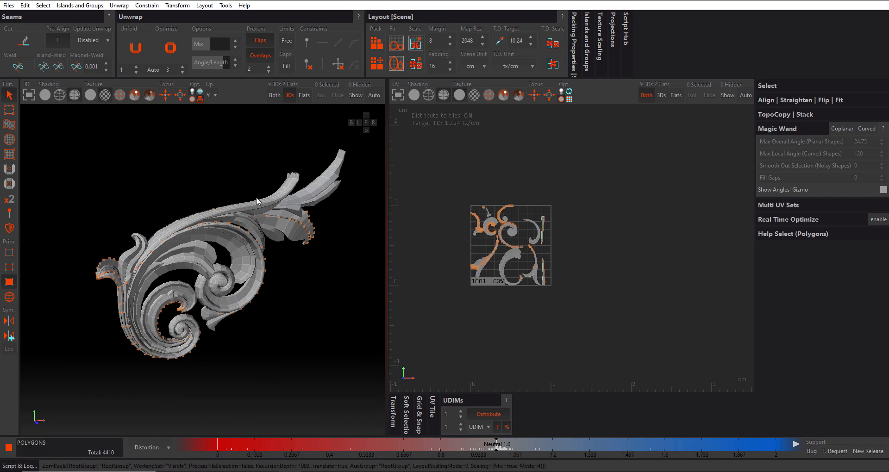
Look over the packed islands and set the UV viewport's working set to Flats
scroll(257, 201, up, 2)
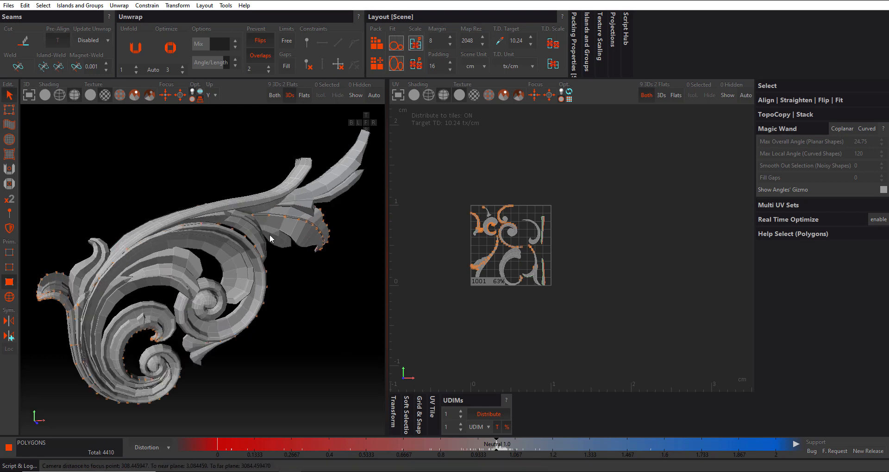
scroll(527, 235, up, 2)
scroll(527, 235, up, 5)
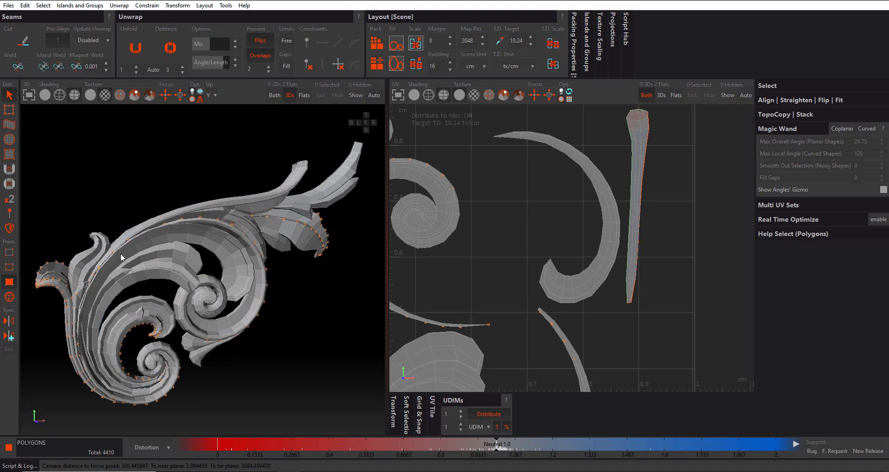
scroll(134, 252, down, 4)
scroll(202, 160, up, 3)
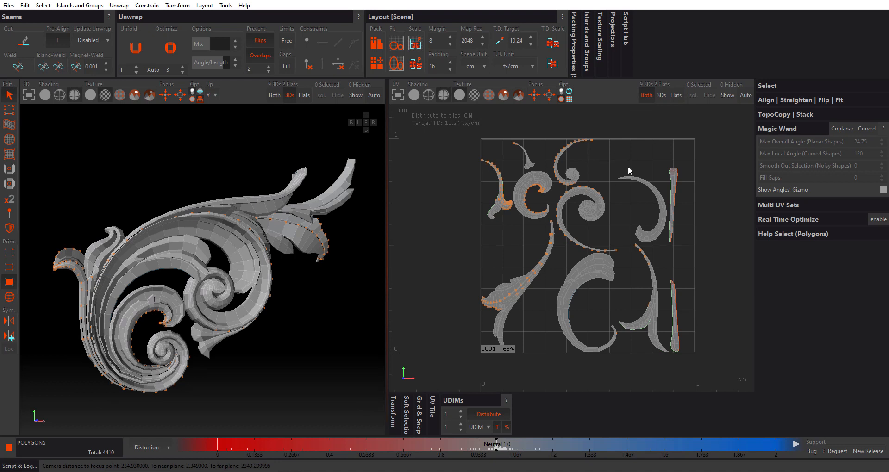
click(676, 96)
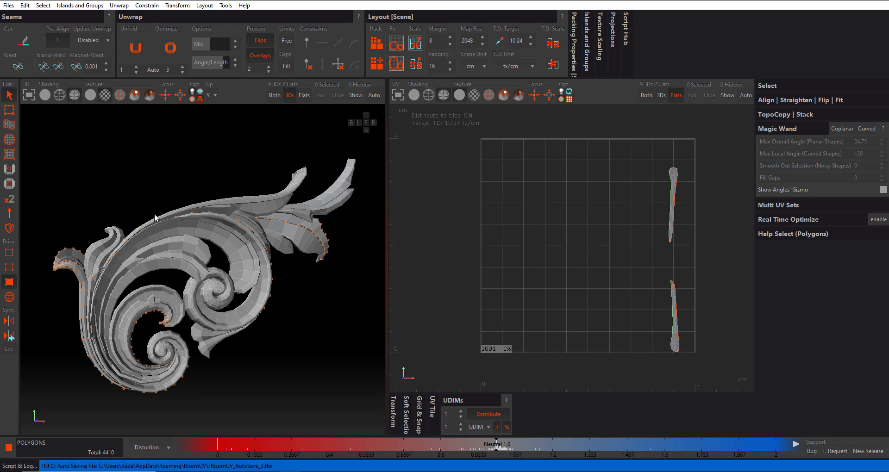
Compare the ornament in wireframe shading and in shaded display, ending on the shaded display
scroll(162, 193, up, 4)
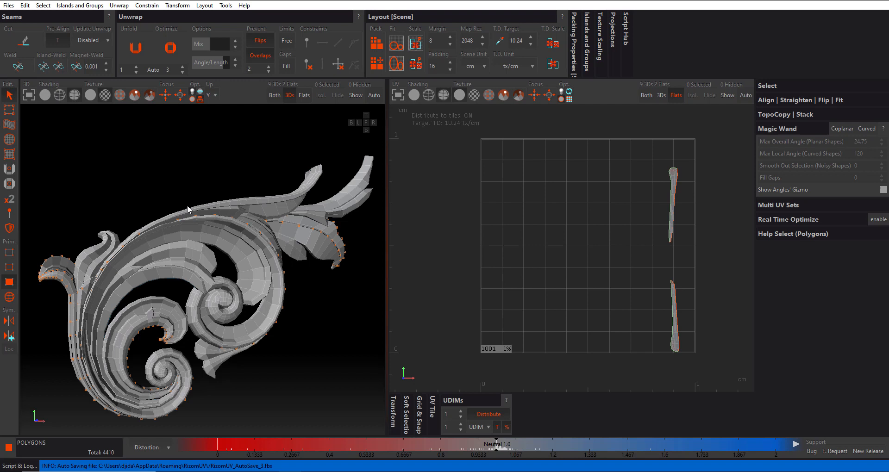
middle_drag(145, 160, 162, 179)
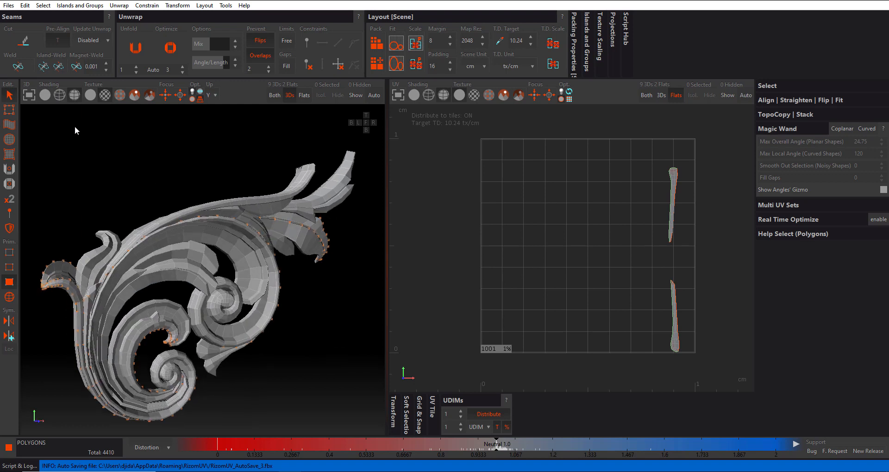
click(59, 95)
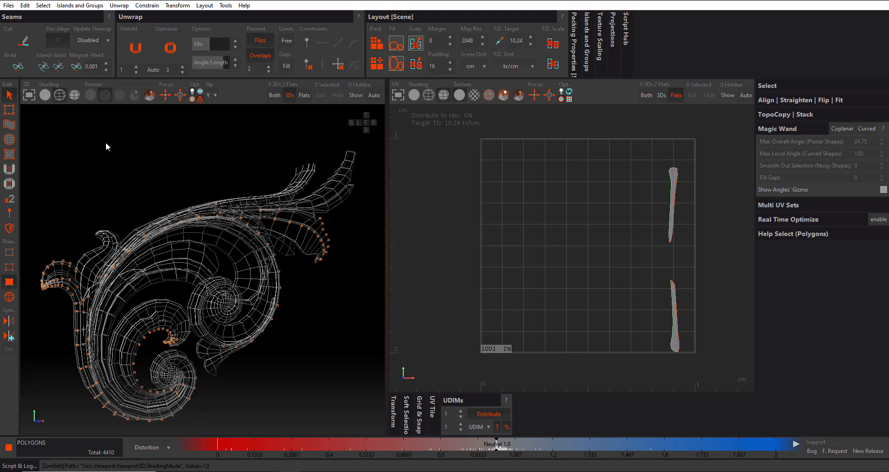
click(73, 95)
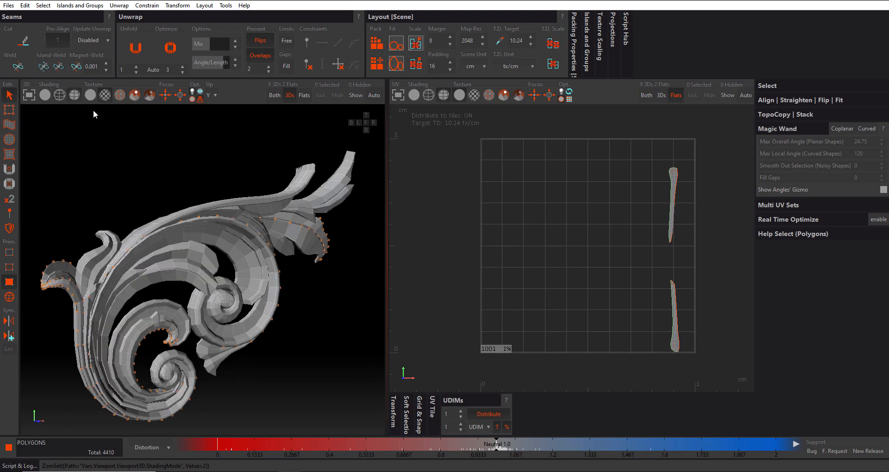
click(61, 96)
click(71, 96)
scroll(180, 240, up, 2)
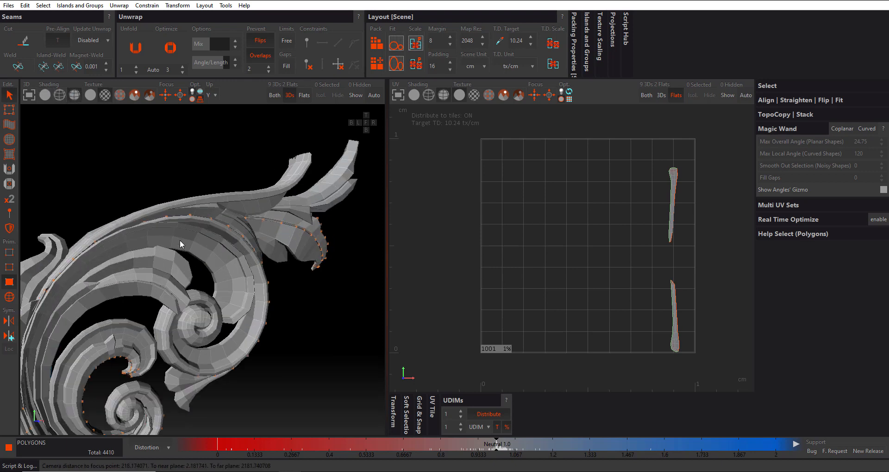
Clear the polygon selection on the ornament and switch to edge selection mode
click(176, 232)
scroll(168, 243, down, 1)
click(159, 158)
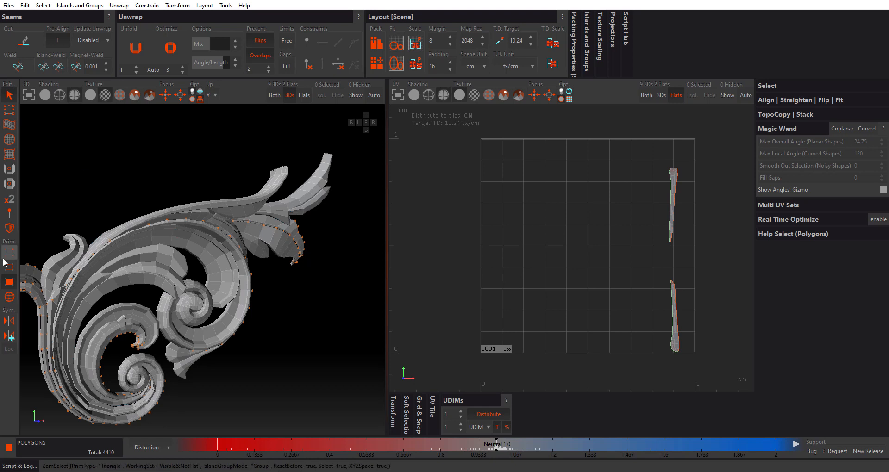
click(9, 267)
middle_drag(156, 194, 137, 190)
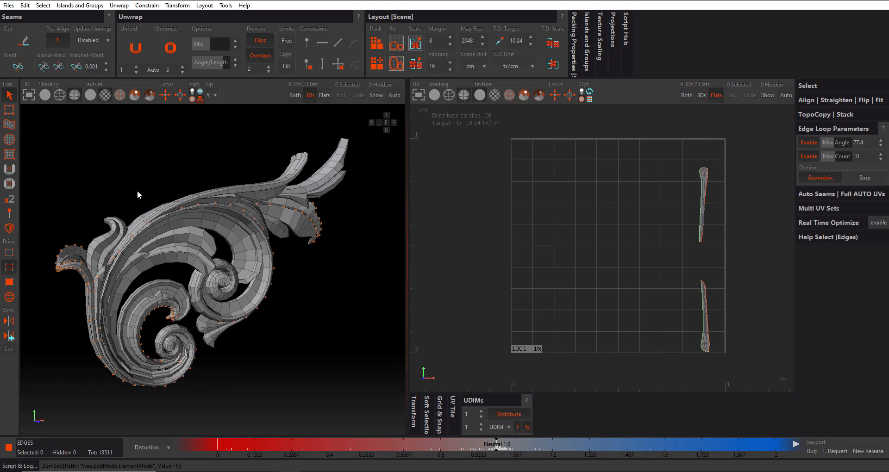
Apply the checker texture, set the 3D viewport's working set to Both and inspect the unfolded upper leaf
click(93, 98)
click(104, 96)
click(297, 98)
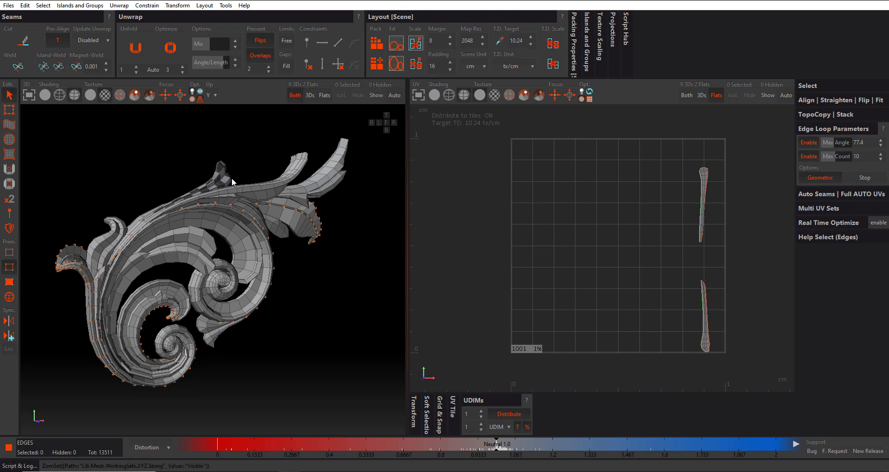
scroll(229, 184, up, 5)
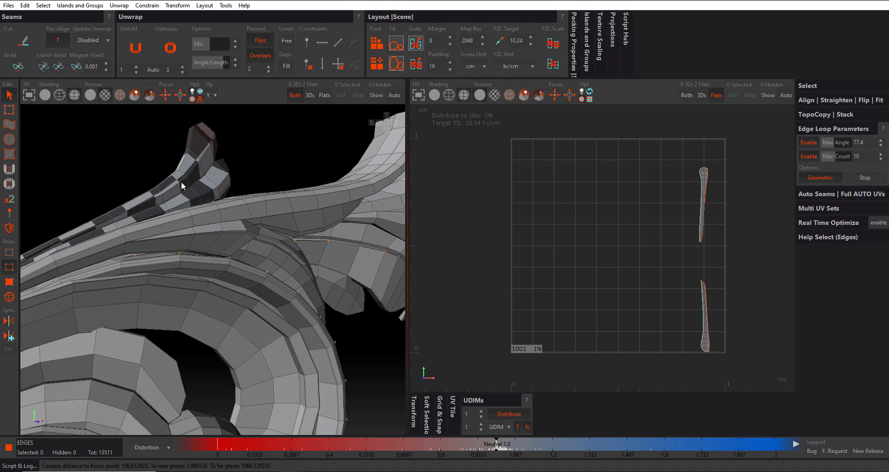
scroll(179, 185, down, 2)
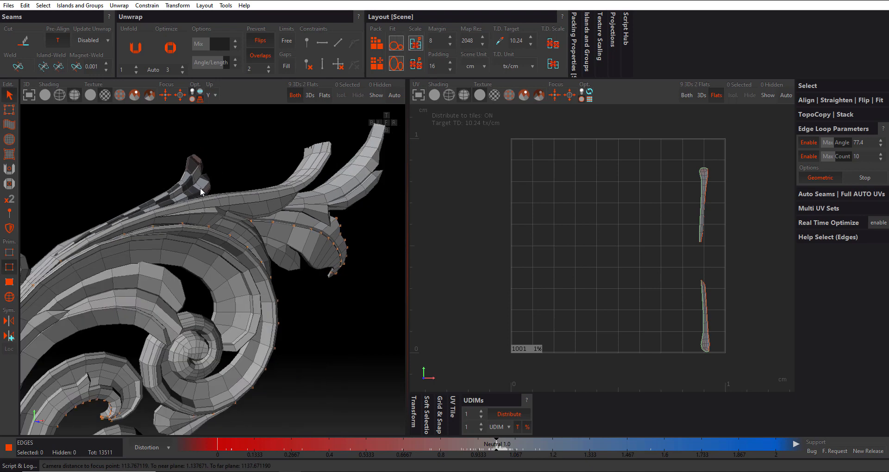
scroll(177, 194, down, 3)
scroll(181, 194, up, 2)
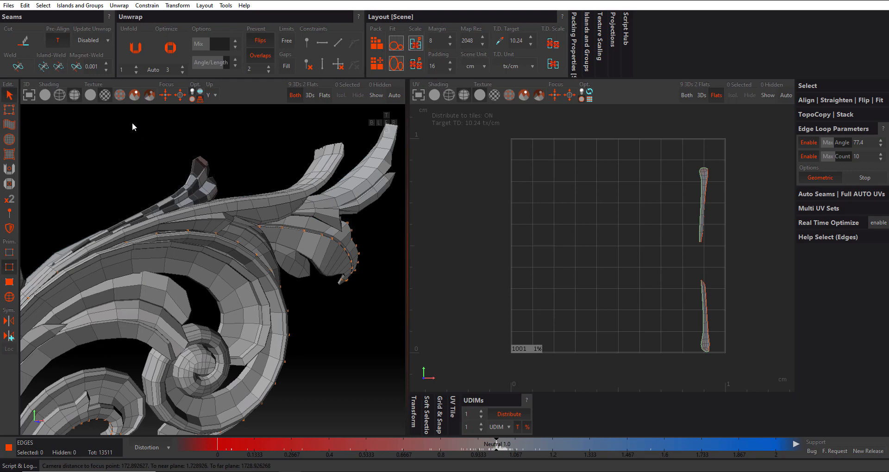
Switch the 3D view to the coloured distortion display and inspect the unfolded upper leaf from several angles
click(119, 95)
scroll(180, 188, up, 5)
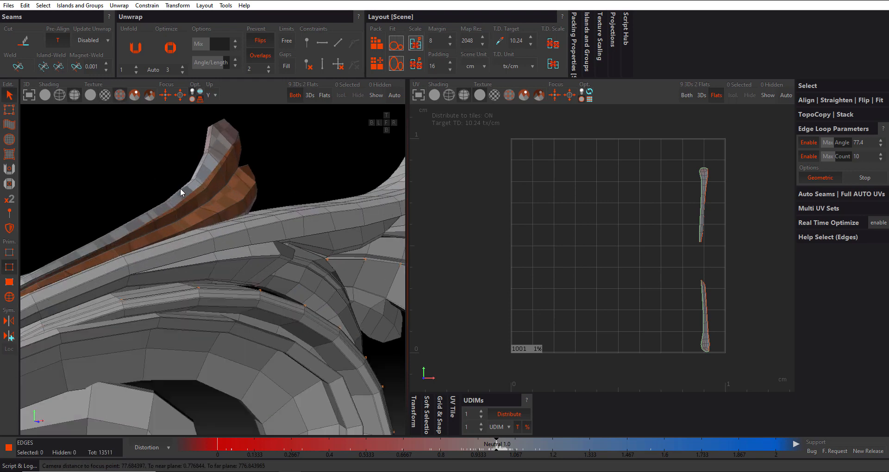
drag(135, 190, 107, 194)
alt+drag(151, 177, 53, 199)
mouse_move(191, 166)
alt+mouse_down()
mouse_move(158, 190)
mouse_move(199, 179)
alt+mouse_up()
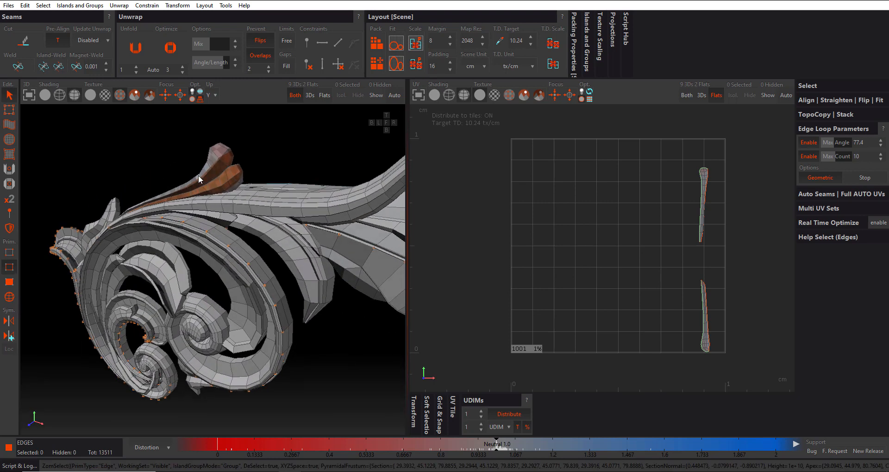
Switch the 3D view to the user texture display and load the stone niche image from the 3D SELL VD folder as texture map
click(134, 95)
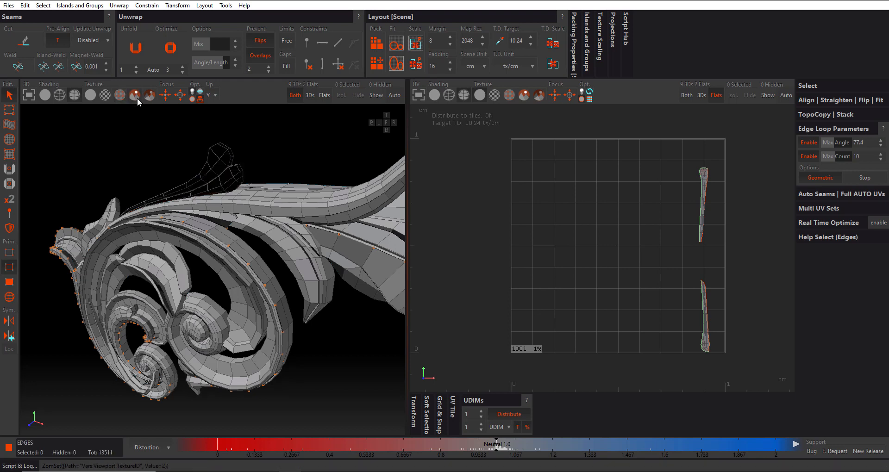
click(6, 6)
mouse_move(25, 6)
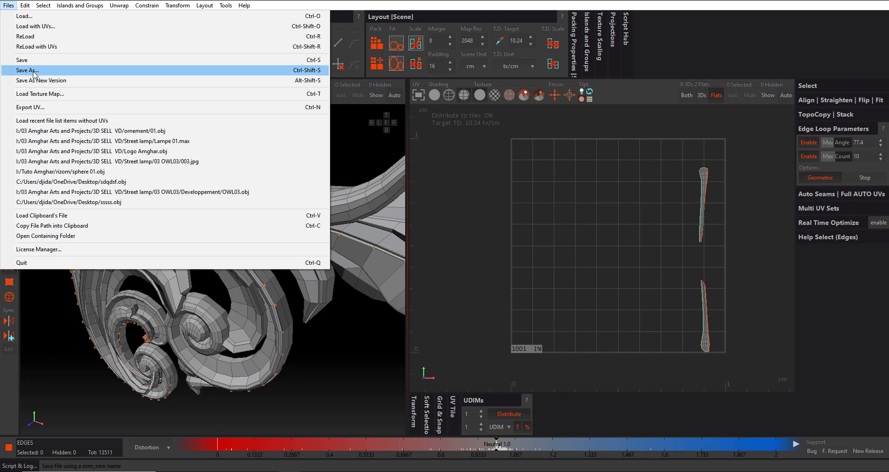
click(61, 95)
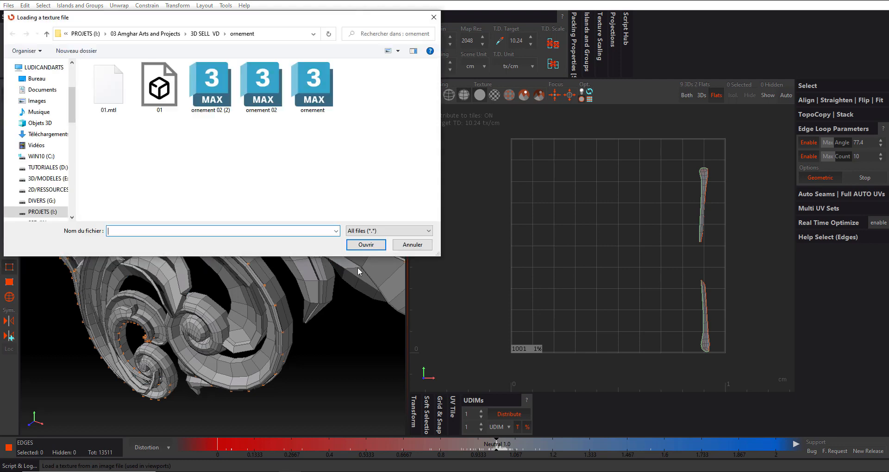
click(205, 33)
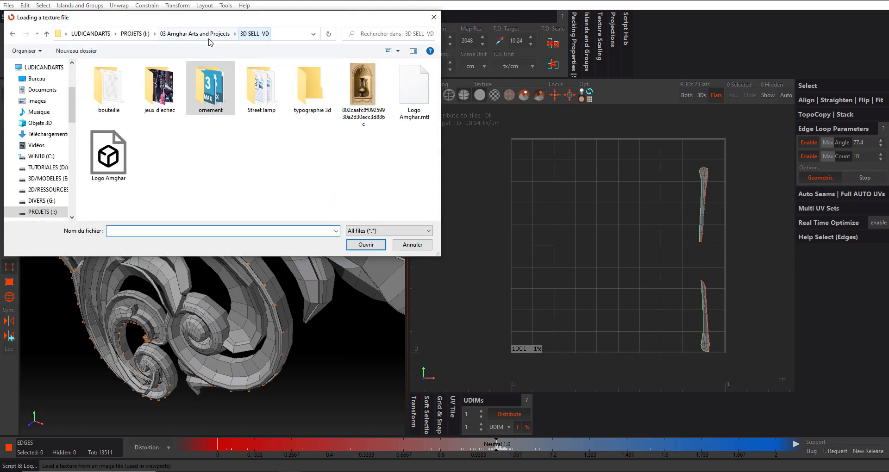
double_click(358, 90)
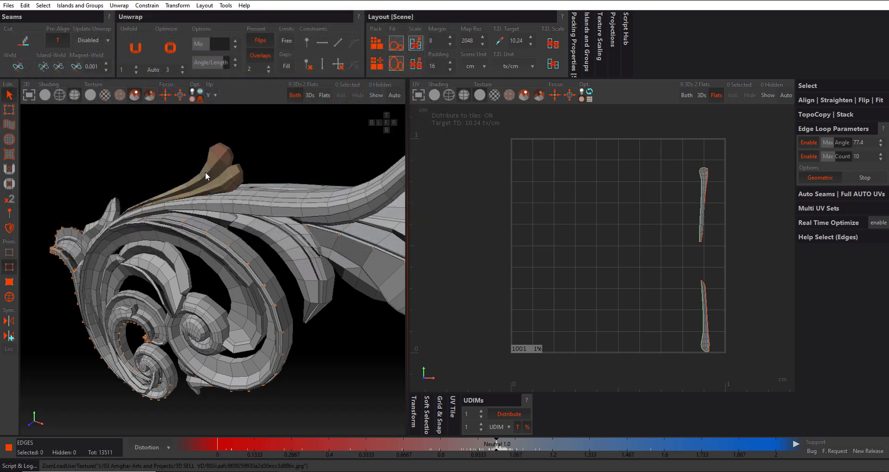
Inspect the loaded image texture on the upper leaf and select a single edge across the leaf
scroll(205, 171, down, 2)
alt+drag(162, 179, 208, 169)
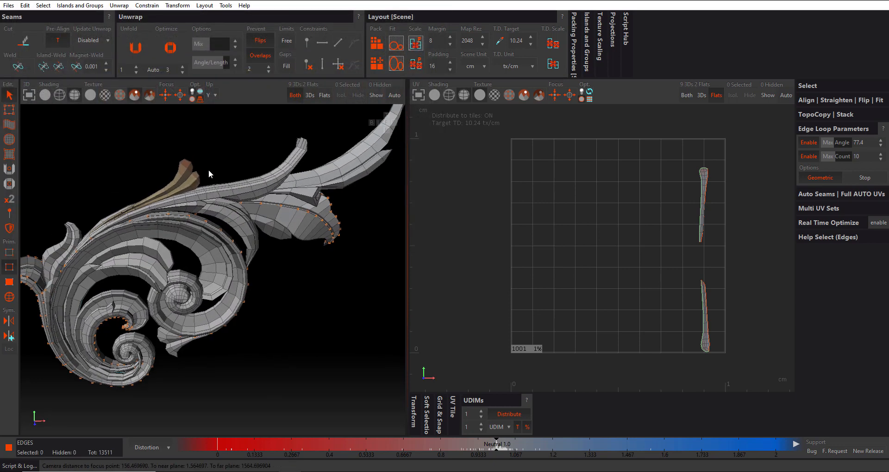
scroll(182, 177, up, 3)
click(182, 176)
scroll(182, 177, down, 5)
alt+drag(182, 177, 204, 170)
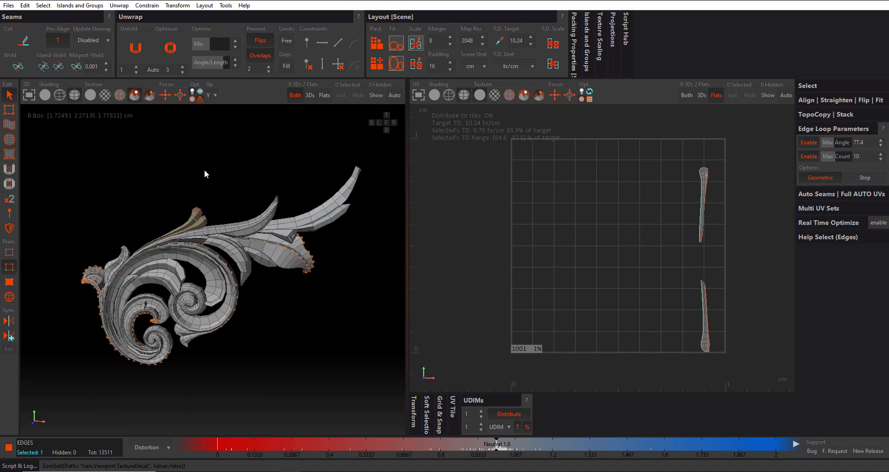
Compare the upper leaf with the 3D view's lighting off and on, ending with lighting on
scroll(205, 170, up, 3)
click(193, 93)
click(193, 92)
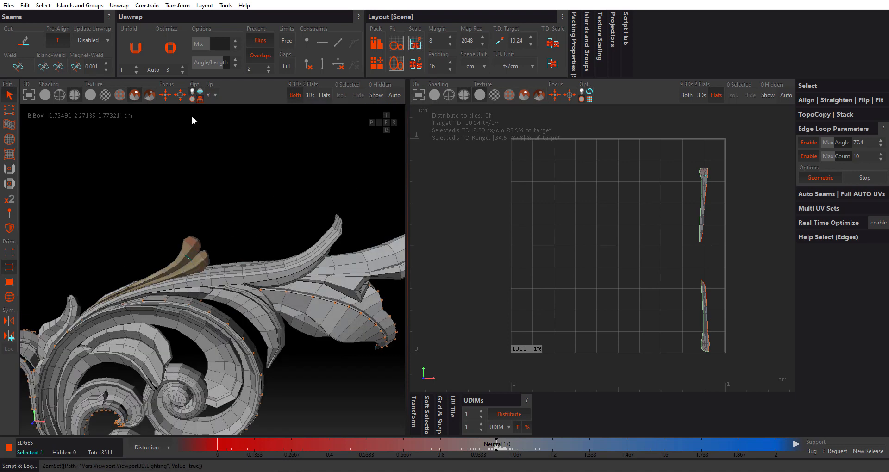
Compare the whole ornament, seen from its back side, with borders and seams visibility on and off
click(193, 100)
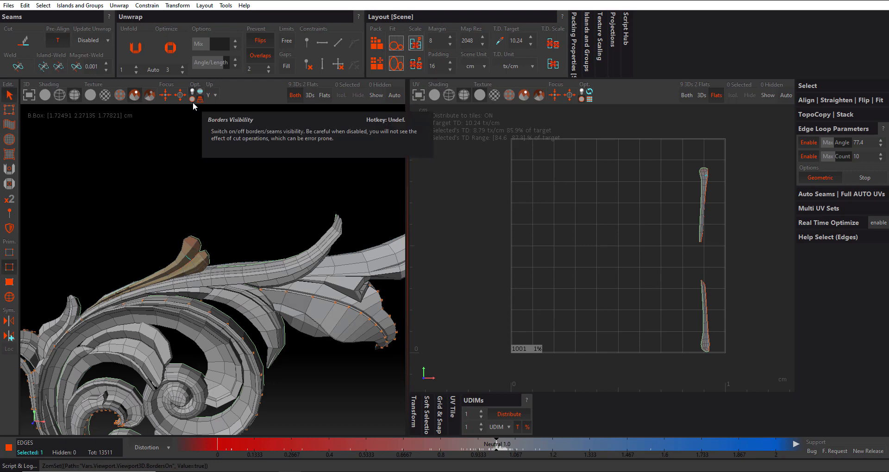
mouse_move(212, 165)
middle_down()
mouse_move(215, 225)
mouse_move(230, 193)
mouse_move(92, 212)
middle_up()
click(192, 99)
click(192, 100)
click(192, 100)
click(193, 100)
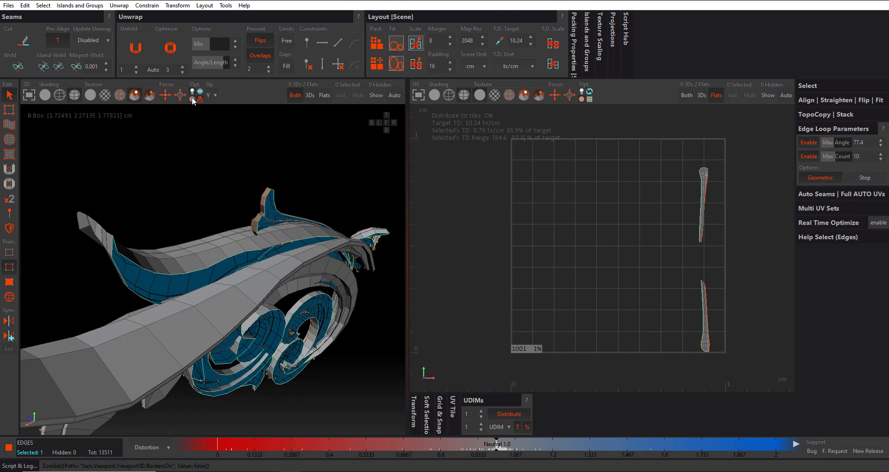
Examine the seam on the back of the upper leaf with borders visibility on and off, ending with it on
scroll(250, 196, up, 4)
scroll(331, 248, up, 4)
middle_drag(332, 249, 276, 242)
scroll(209, 236, up, 3)
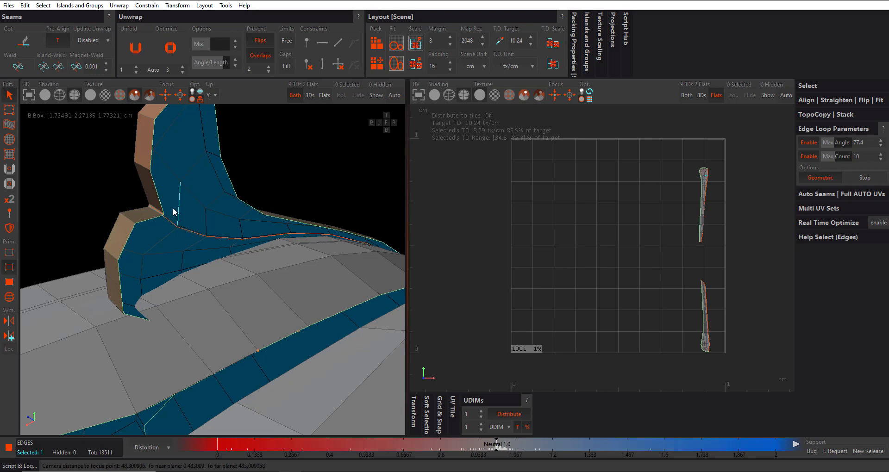
click(192, 99)
click(191, 98)
click(191, 99)
click(190, 98)
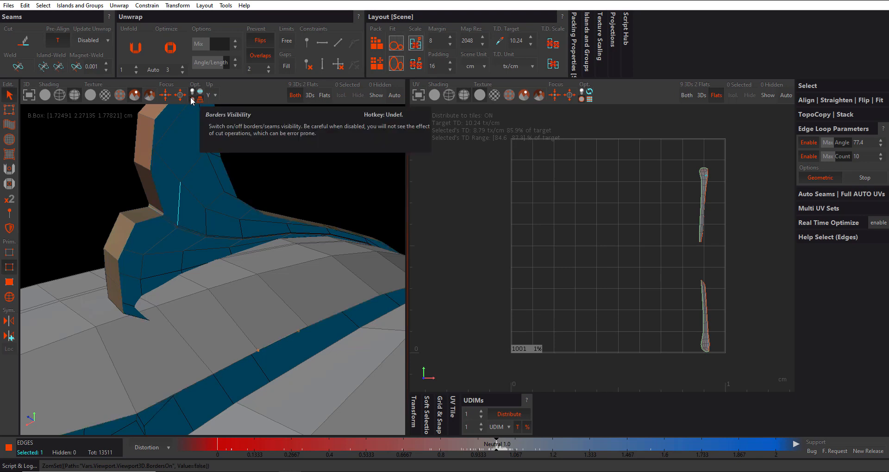
Compare orthographic and perspective projection on the front of the upper leaf, ending in perspective mode
scroll(210, 184, down, 5)
alt+drag(147, 224, 287, 210)
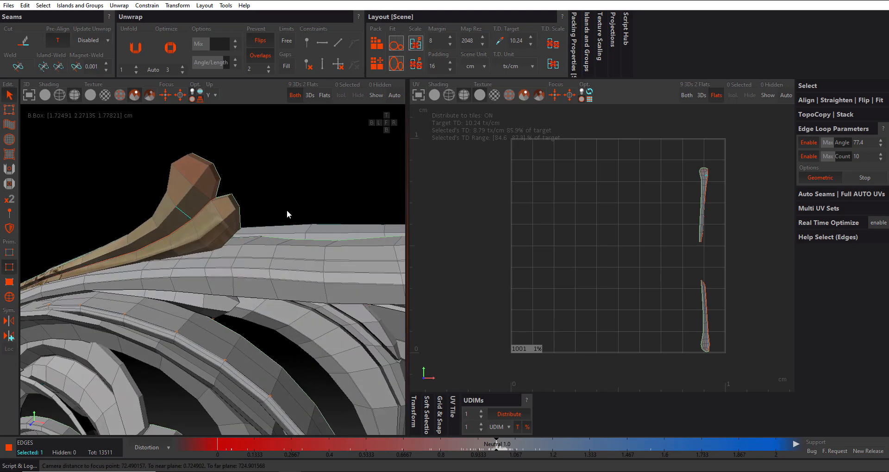
click(201, 98)
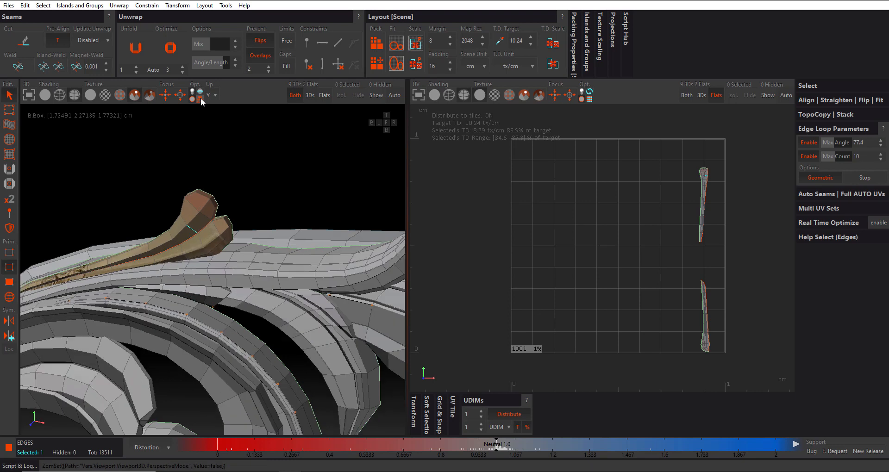
click(201, 98)
click(201, 99)
click(201, 98)
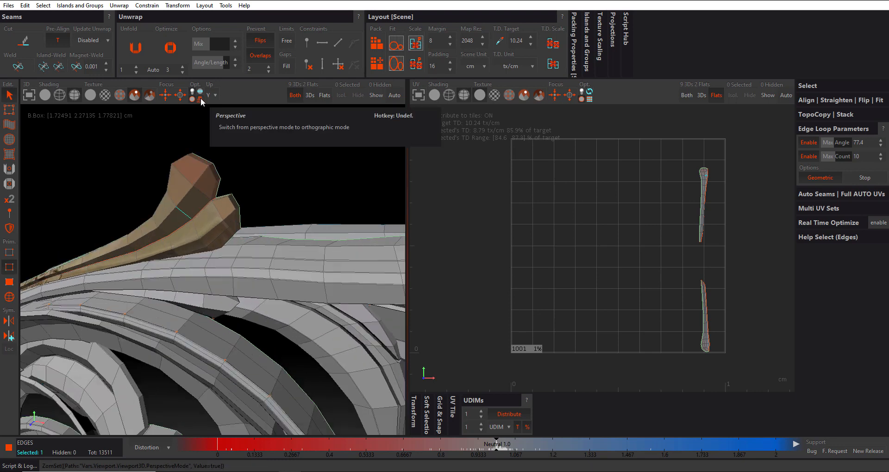
Select an edge loop along the curved band below the upper leaf and turn off see-through display in the 3D view
alt+drag(241, 220, 237, 269)
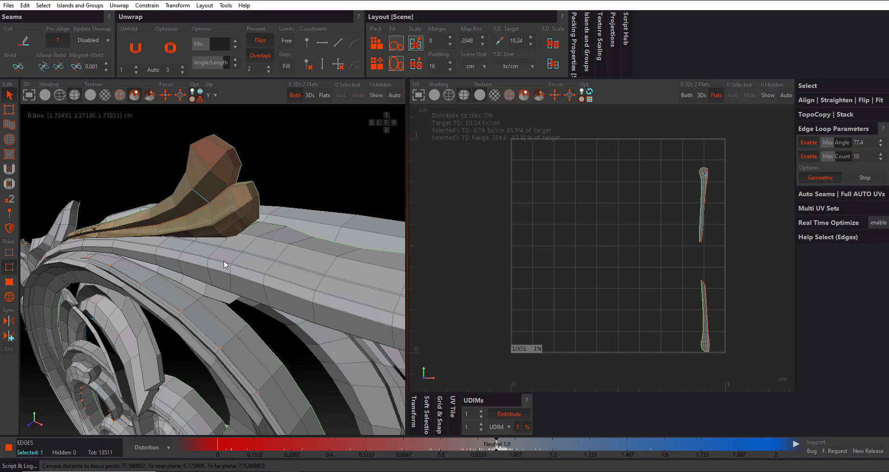
double_click(228, 262)
alt+drag(214, 259, 303, 237)
double_click(284, 234)
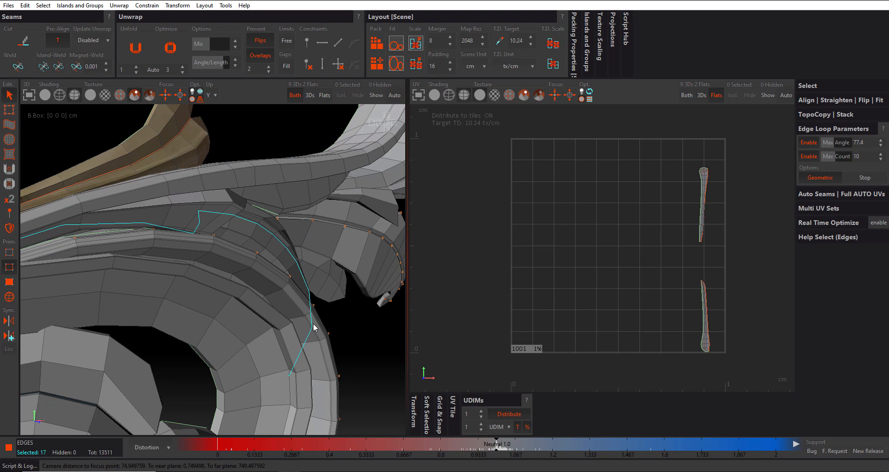
alt+drag(283, 368, 296, 345)
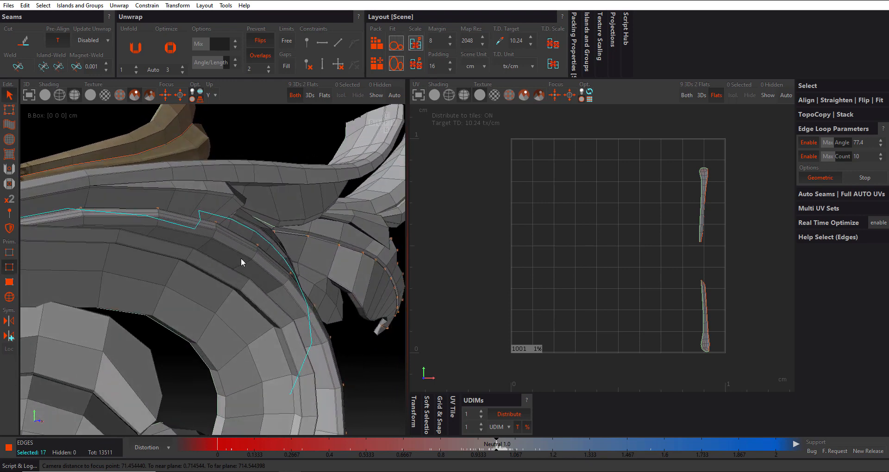
click(200, 94)
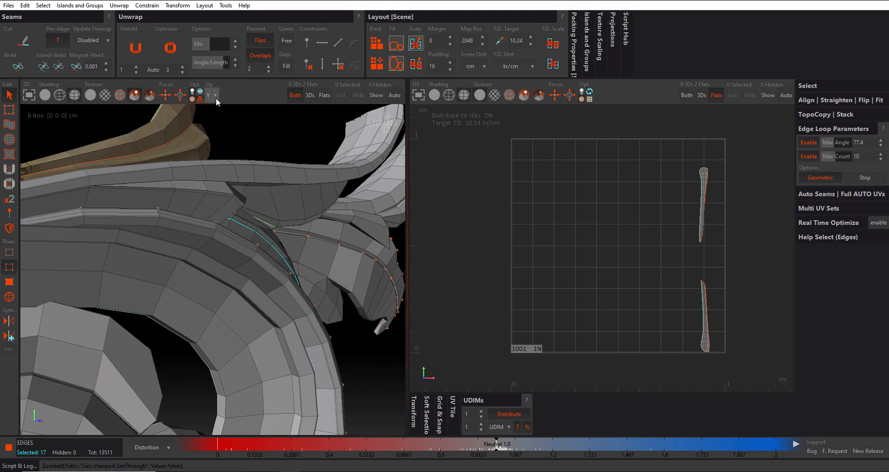
Set the 3D view's up axis to X to inspect the whole ornament, and return the up axis to Y
click(213, 96)
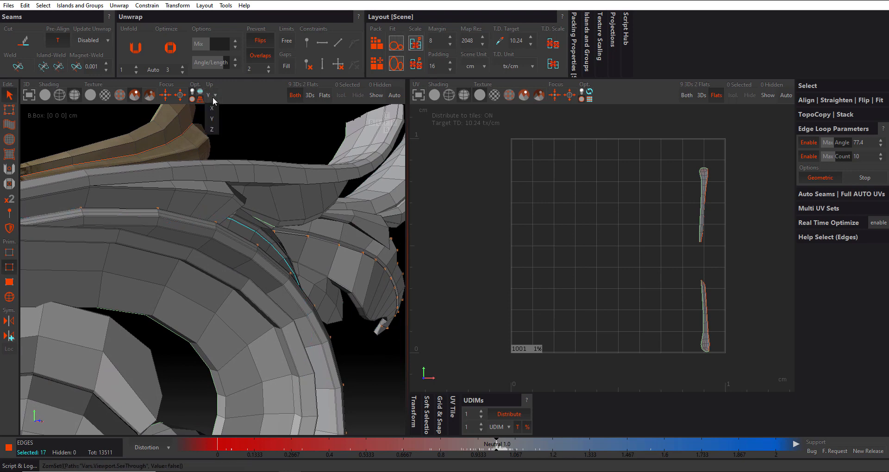
click(215, 95)
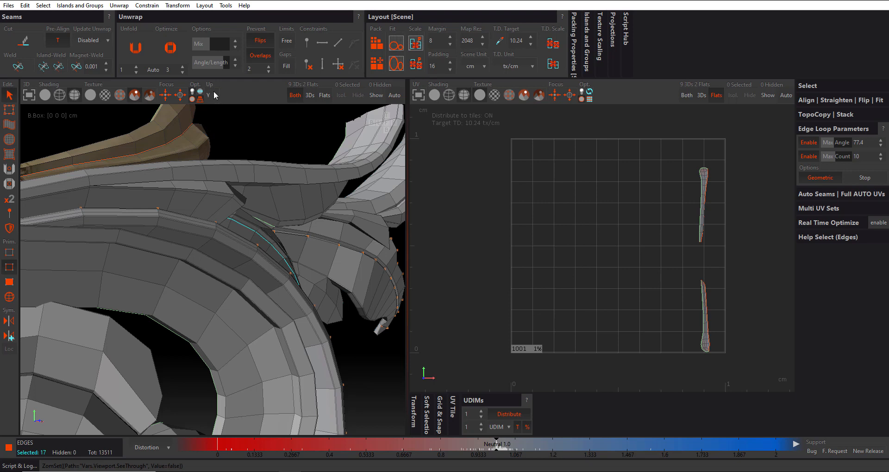
scroll(215, 96, up, 1)
scroll(255, 204, down, 6)
alt+drag(255, 203, 228, 201)
alt+middle_drag(229, 202, 213, 250)
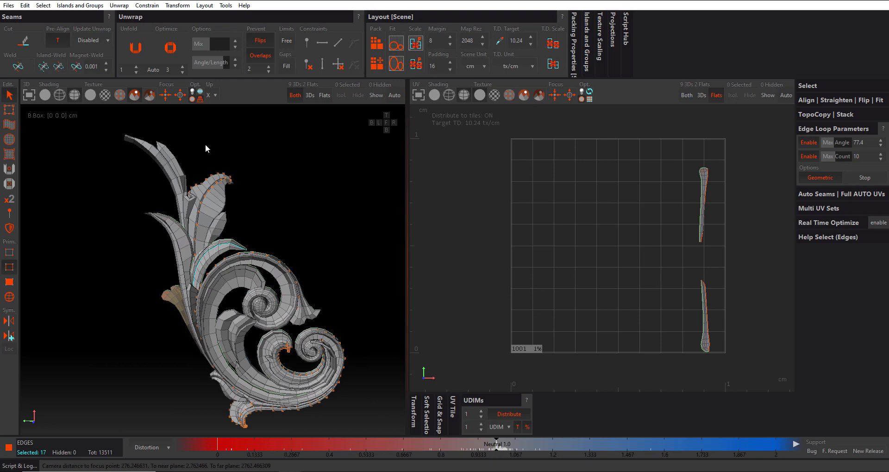
click(218, 95)
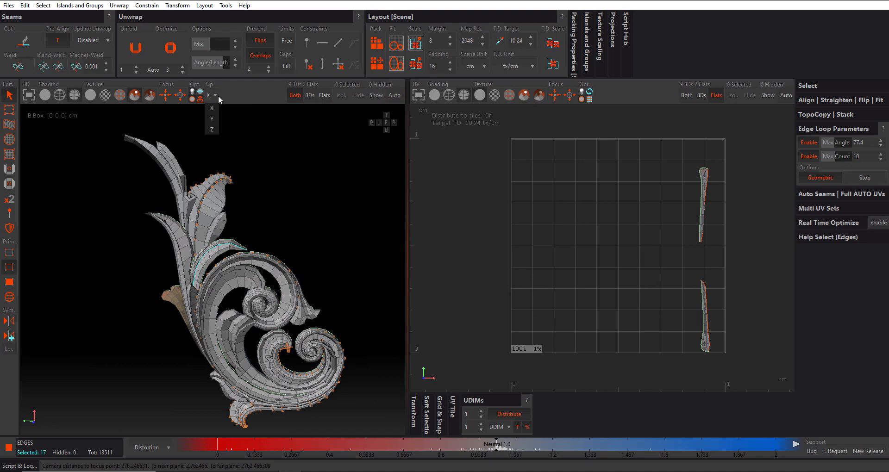
click(211, 119)
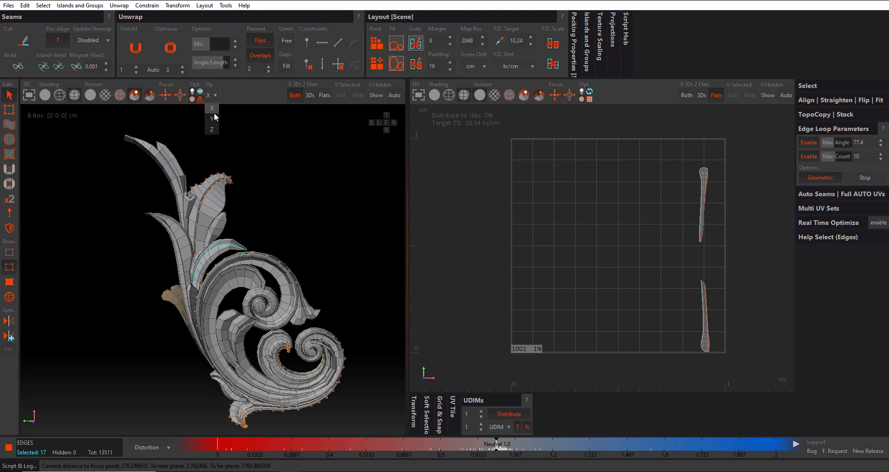